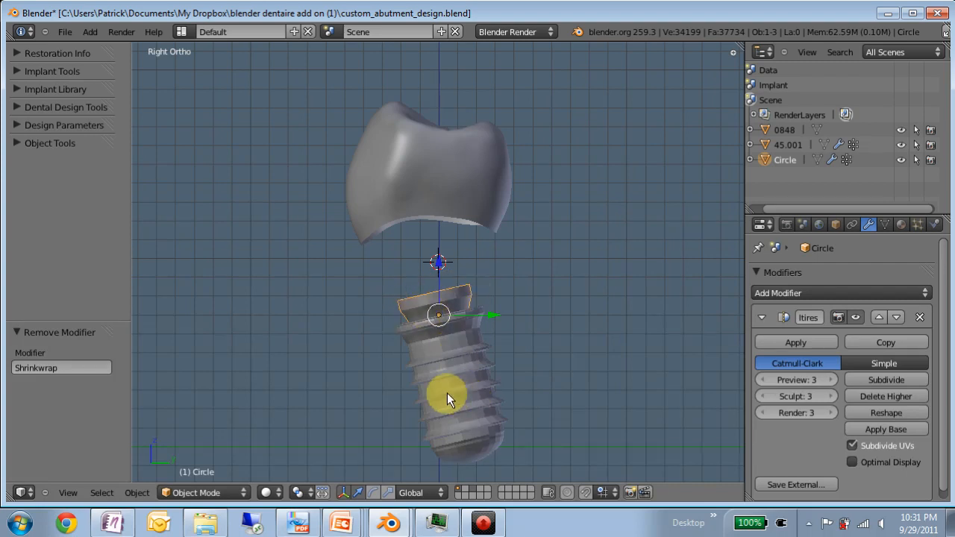
- Hide the implant 0848 to inspect the abutment base inside it, and make the implant visible again
{"action": "scroll", "coordinate": [433, 306], "scroll_direction": "up", "scroll_amount": 2}
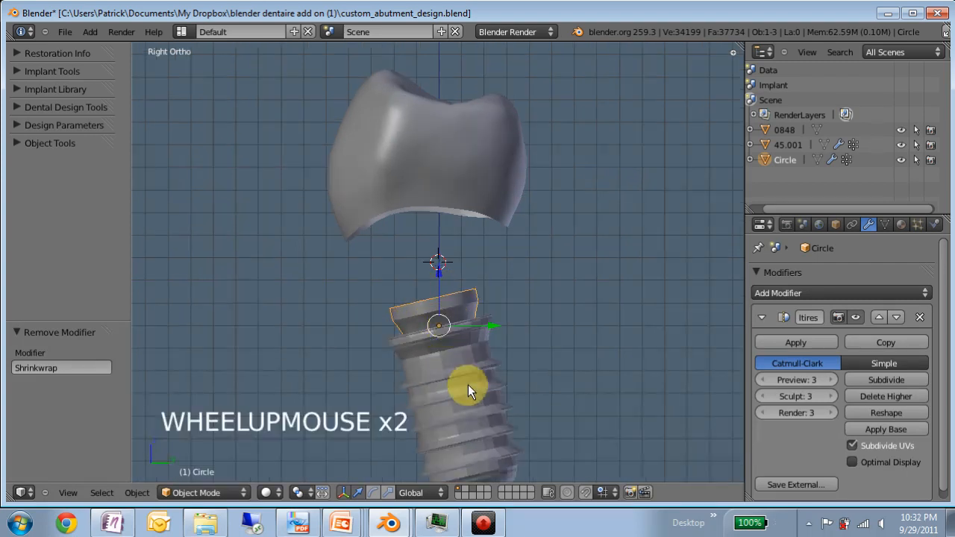
{"action": "key", "text": "h"}
{"action": "key", "text": "h"}
{"action": "key", "text": "h"}
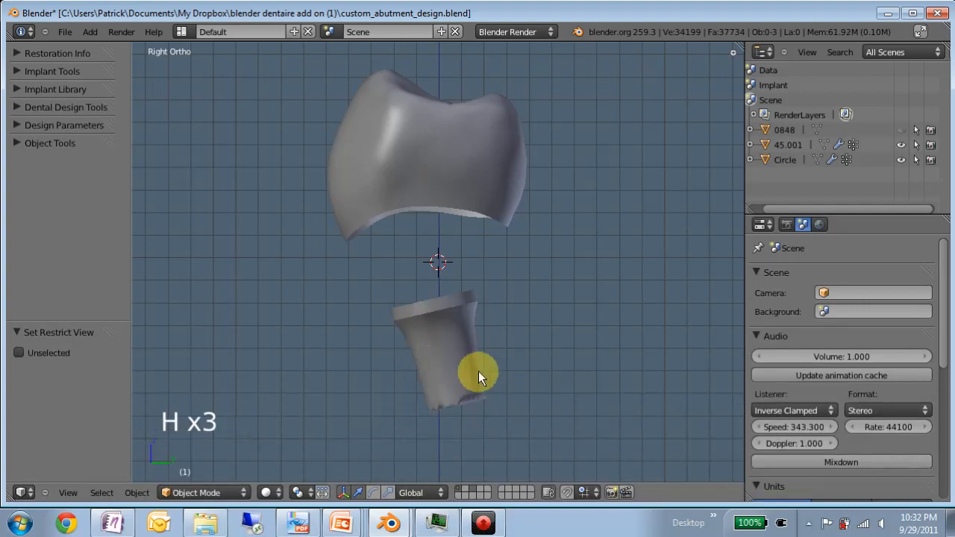
{"action": "left_click", "coordinate": [902, 131]}
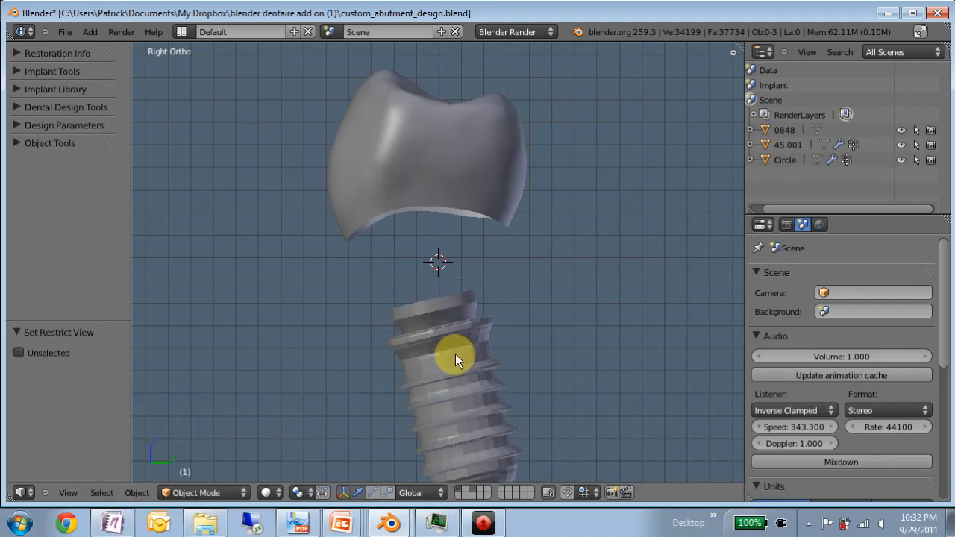
{"action": "scroll", "coordinate": [429, 302], "scroll_direction": "up", "scroll_amount": 1}
{"action": "scroll", "coordinate": [418, 246], "scroll_direction": "down", "scroll_amount": 1}
{"action": "scroll", "coordinate": [459, 205], "scroll_direction": "down", "scroll_amount": 2}
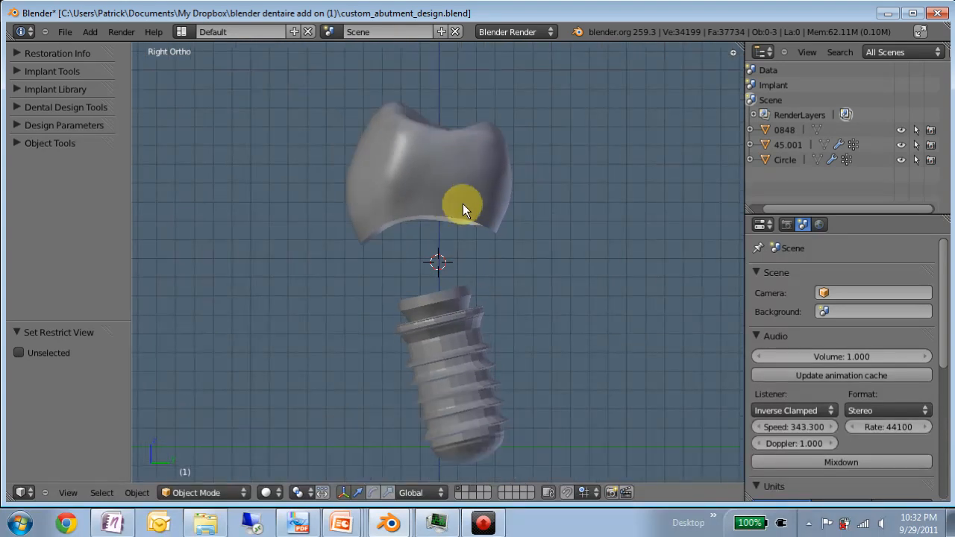
{"action": "scroll", "coordinate": [463, 250], "scroll_direction": "down", "scroll_amount": 1}
{"action": "scroll", "coordinate": [463, 250], "scroll_direction": "up", "scroll_amount": 1}
{"action": "scroll", "coordinate": [453, 209], "scroll_direction": "down", "scroll_amount": 1}
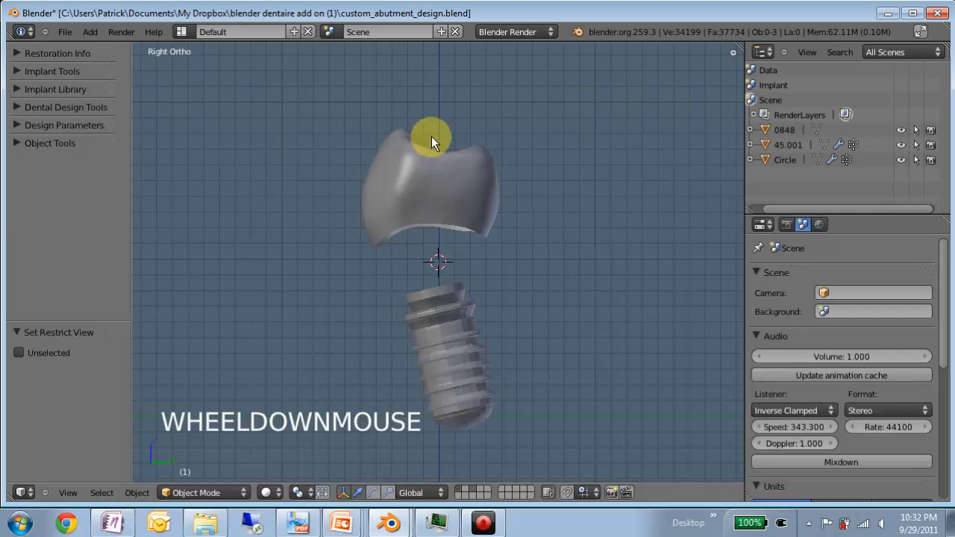
{"action": "scroll", "coordinate": [422, 268], "scroll_direction": "up", "scroll_amount": 1}
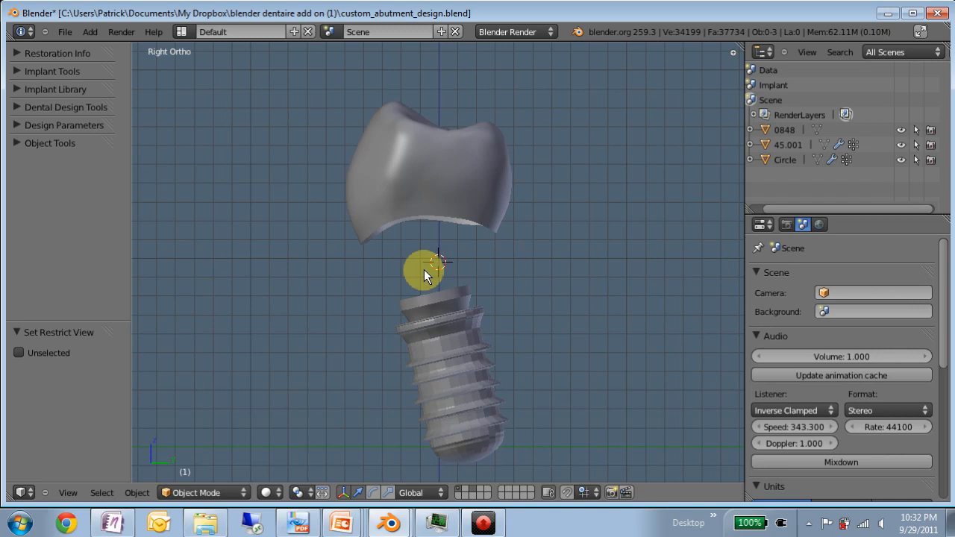
- Duplicate the crown's lower margin edge loop in place and separate the copy into its own object
{"action": "right_click", "coordinate": [432, 178]}
{"action": "key", "text": "Tab"}
{"action": "scroll", "coordinate": [447, 216], "scroll_direction": "up", "scroll_amount": 2}
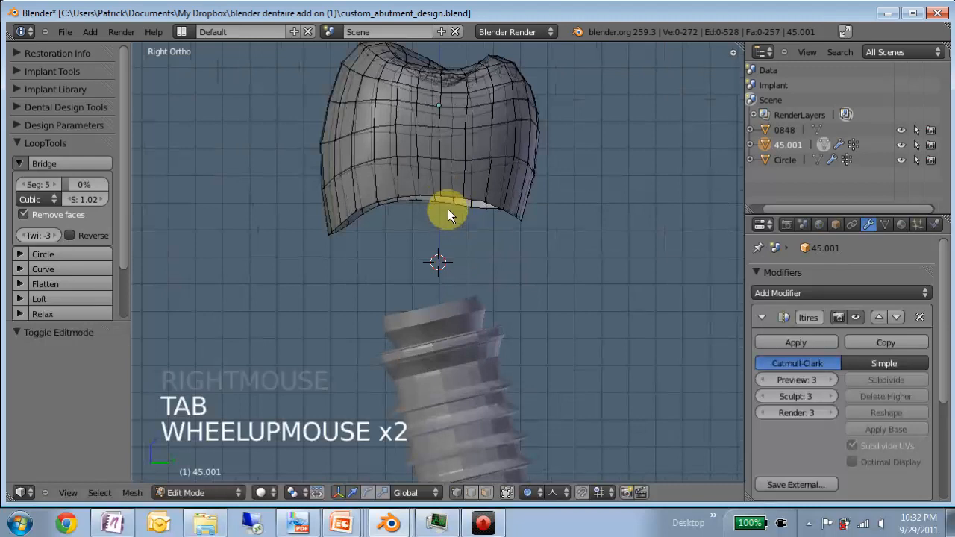
{"action": "right_click", "coordinate": [446, 196], "text": "alt"}
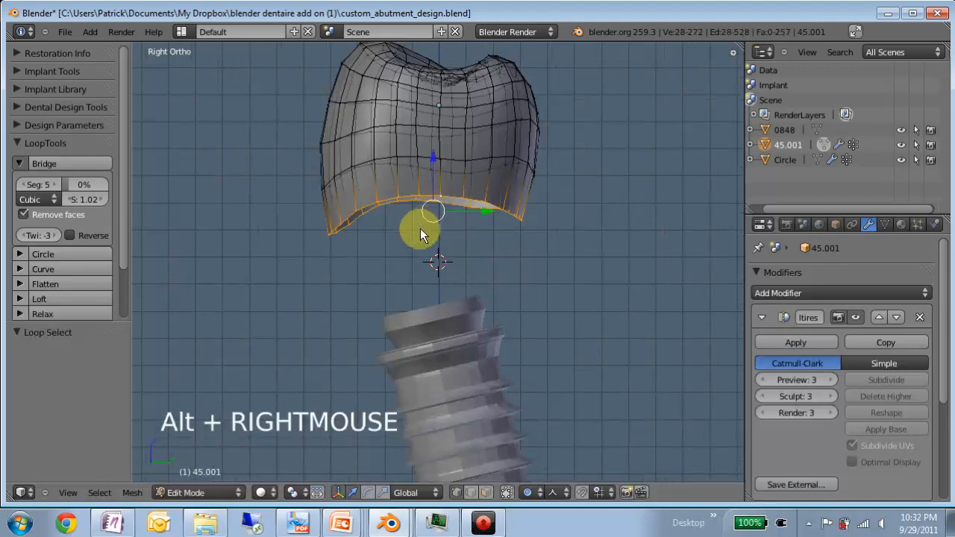
{"action": "scroll", "coordinate": [420, 230], "scroll_direction": "down", "scroll_amount": 1}
{"action": "key", "text": "shift+d"}
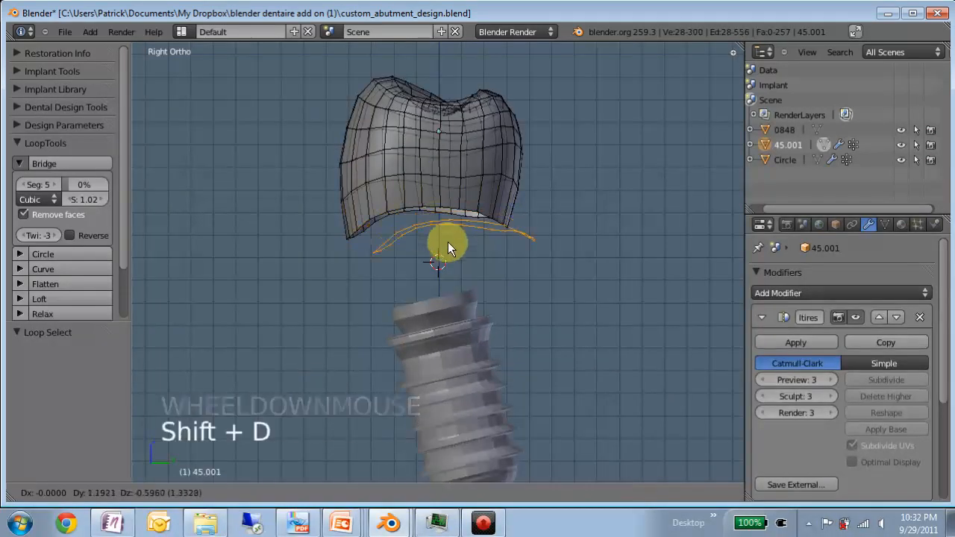
{"action": "right_click", "coordinate": [437, 257]}
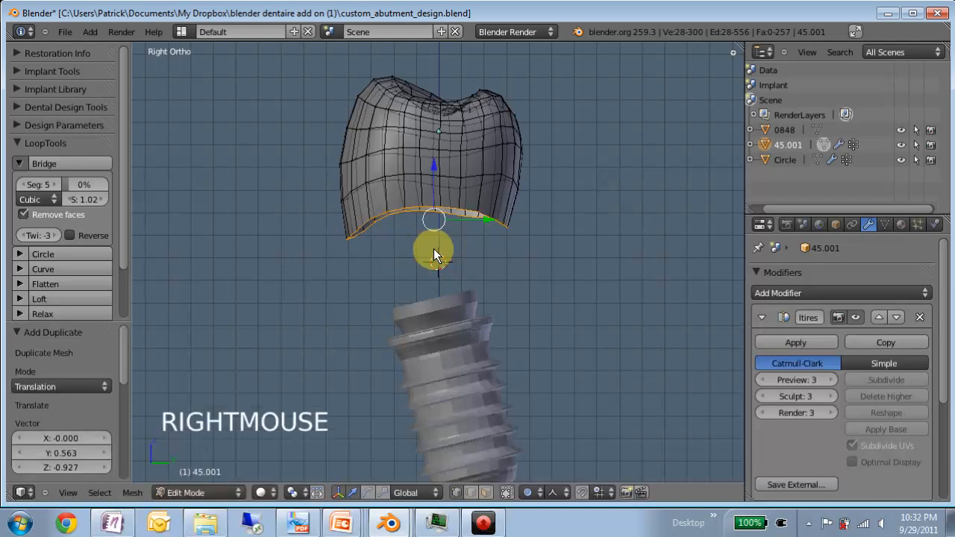
{"action": "key", "text": "p"}
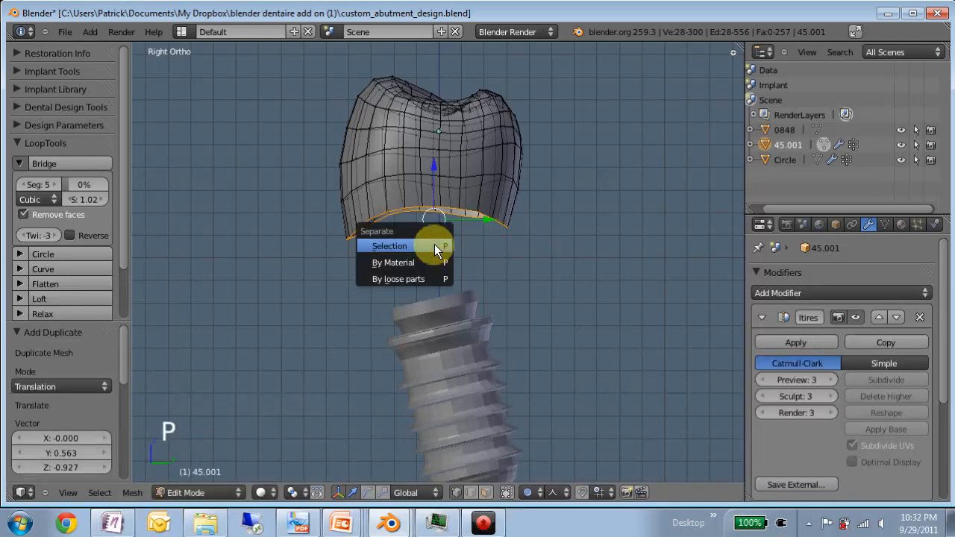
{"action": "left_click", "coordinate": [434, 247]}
{"action": "key", "text": "Tab"}
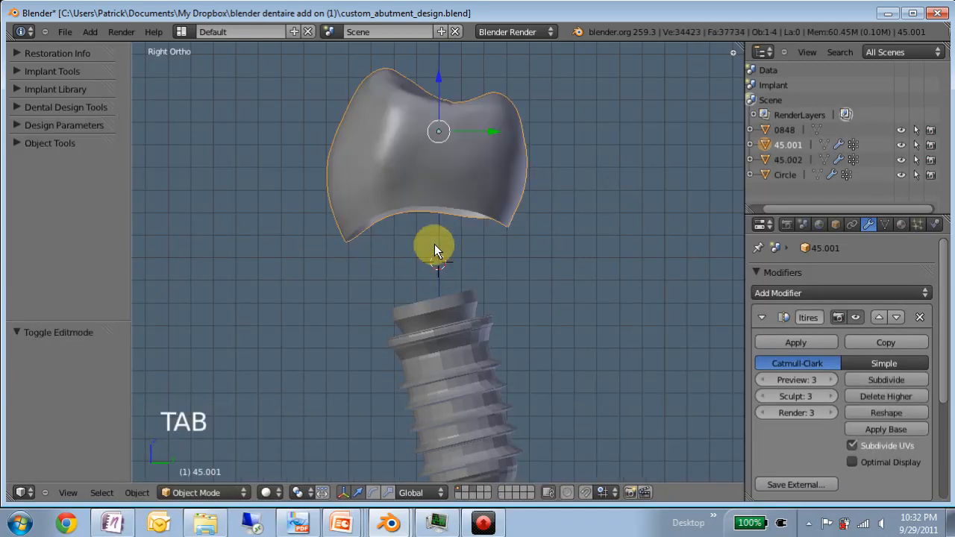
- Rename the separated loop object 45.002 as margin
{"action": "left_click", "coordinate": [785, 159]}
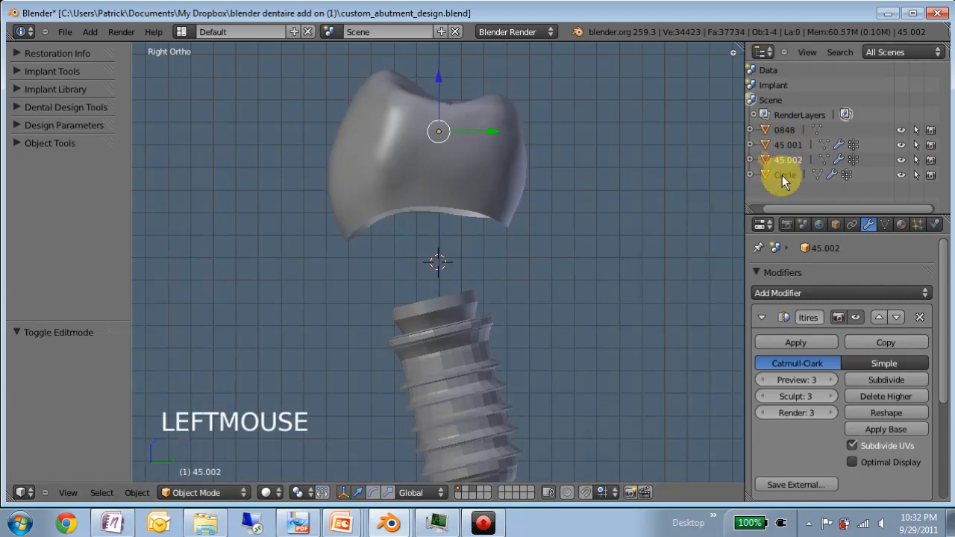
{"action": "left_click", "coordinate": [837, 225]}
{"action": "left_click", "coordinate": [807, 279]}
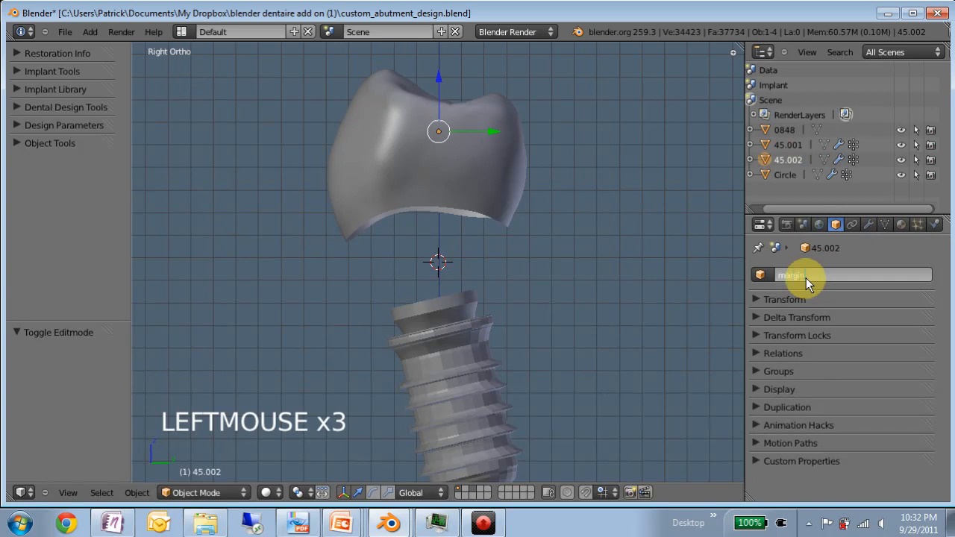
{"action": "type", "text": "margin"}
{"action": "key", "text": "Return"}
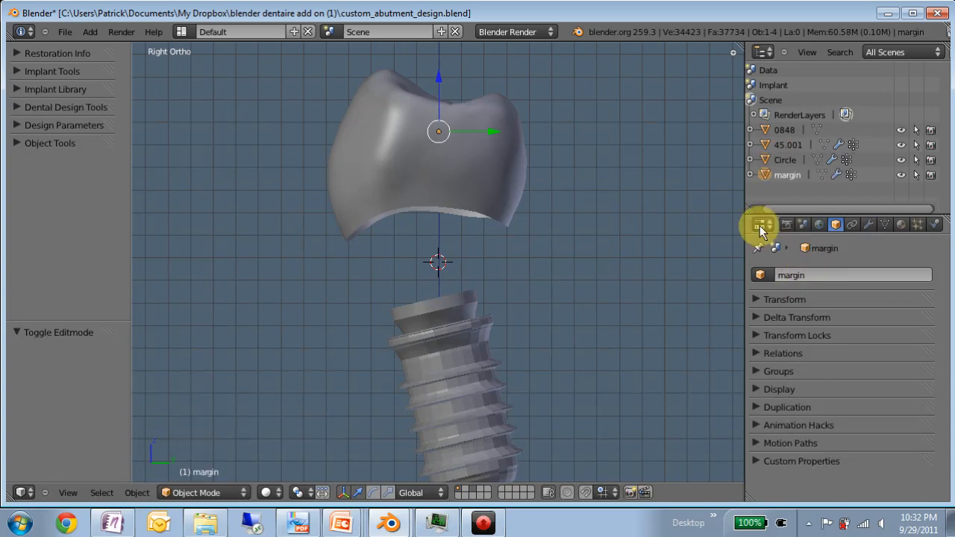
- Remove all vertex groups from the margin object
{"action": "left_click", "coordinate": [883, 224]}
{"action": "left_click_drag", "start_coordinate": [901, 339], "coordinate": [897, 297]}
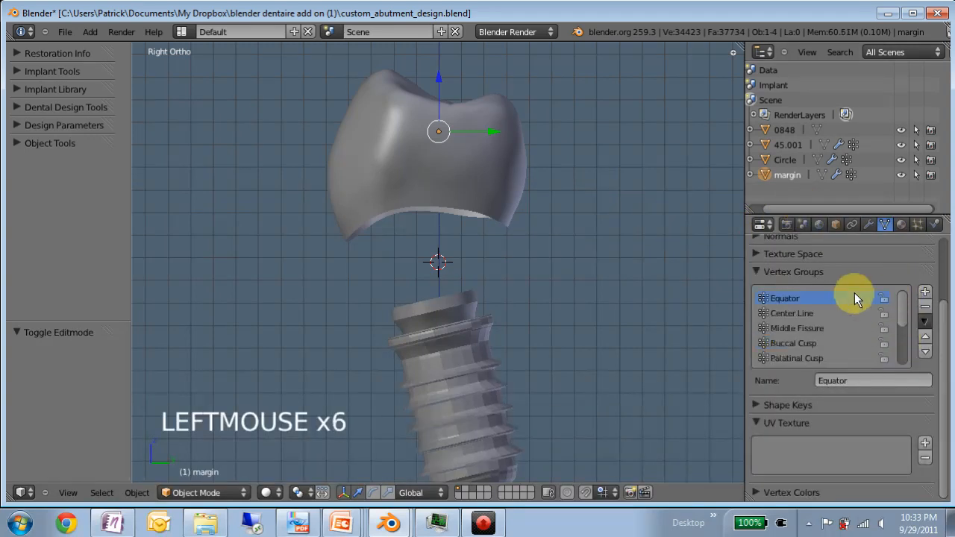
{"action": "left_click", "coordinate": [854, 296]}
{"action": "left_click", "coordinate": [930, 308]}
{"action": "left_click", "coordinate": [929, 307]}
{"action": "left_click", "coordinate": [928, 308]}
{"action": "left_click", "coordinate": [926, 307]}
{"action": "left_click", "coordinate": [926, 308]}
{"action": "left_click", "coordinate": [926, 308]}
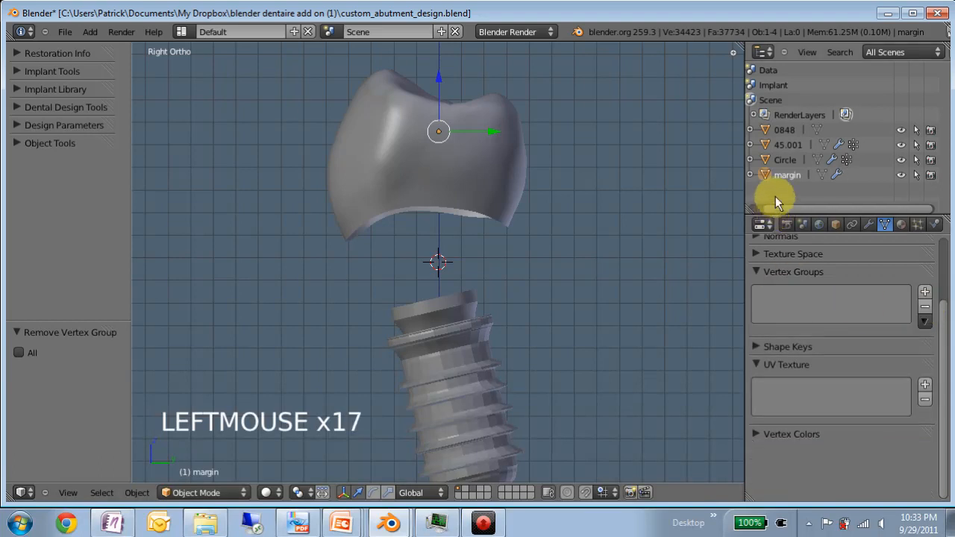
- Add the abutment base Circle to the selection as the active object and remove all its vertex groups
{"action": "right_click", "coordinate": [431, 307], "text": "shift"}
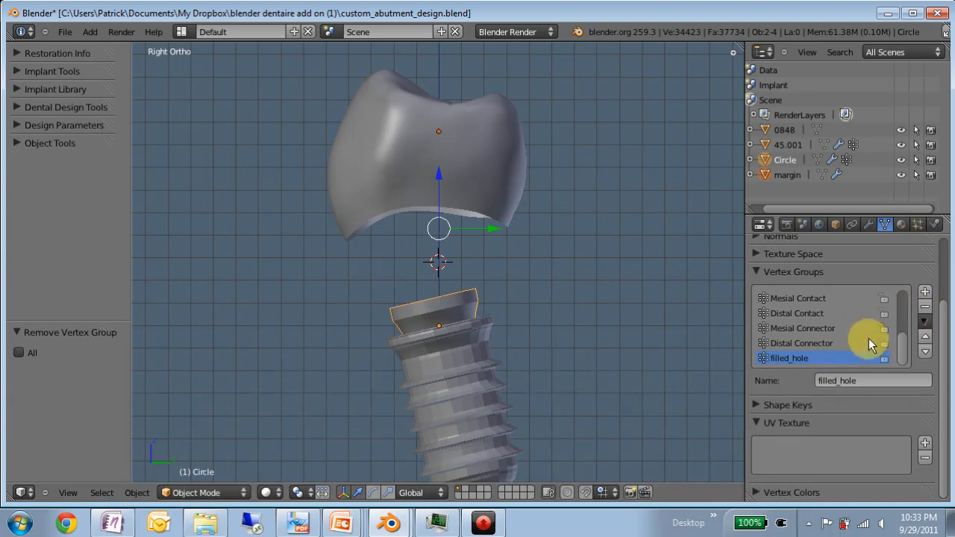
{"action": "left_click", "coordinate": [925, 307]}
{"action": "left_click", "coordinate": [924, 306]}
{"action": "left_click", "coordinate": [925, 307]}
{"action": "left_click", "coordinate": [925, 307]}
{"action": "left_click", "coordinate": [924, 307]}
{"action": "left_click", "coordinate": [925, 306]}
{"action": "left_click", "coordinate": [924, 307]}
{"action": "left_click", "coordinate": [925, 307]}
{"action": "left_click", "coordinate": [925, 306]}
{"action": "left_click", "coordinate": [924, 307]}
{"action": "left_click", "coordinate": [924, 307]}
{"action": "left_click", "coordinate": [925, 306]}
{"action": "left_click", "coordinate": [924, 307]}
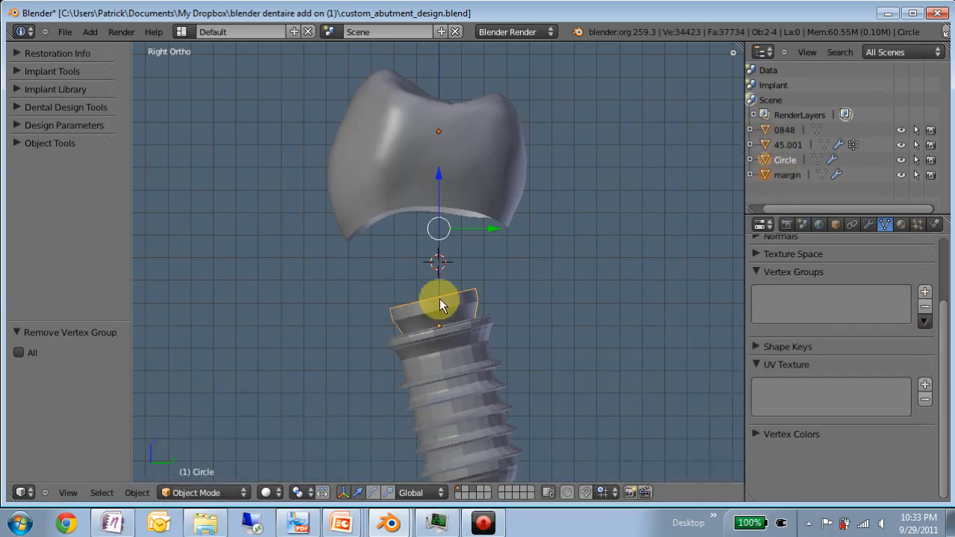
- Join the margin object into the abutment base Circle
{"action": "key", "text": "space"}
{"action": "type", "text": "join"}
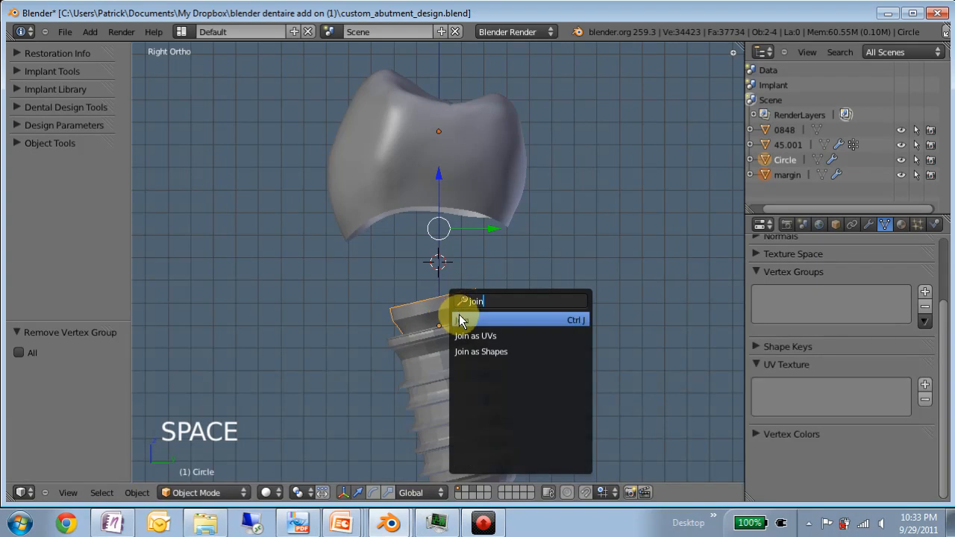
{"action": "left_click", "coordinate": [458, 319]}
- Bridge the abutment base's top edge loop to the crown margin loop with five cubic segments in LoopTools
{"action": "key", "text": "Tab"}
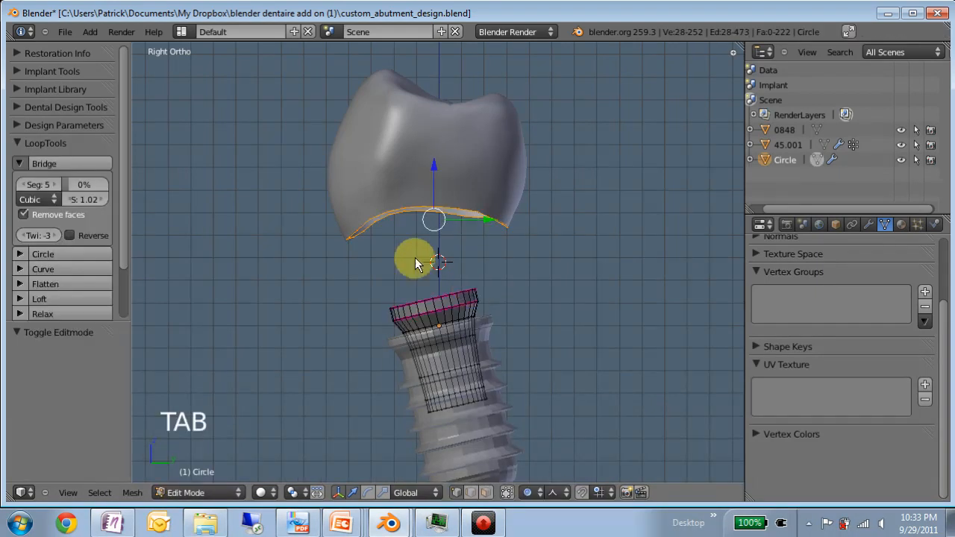
{"action": "scroll", "coordinate": [405, 193], "scroll_direction": "up", "scroll_amount": 2}
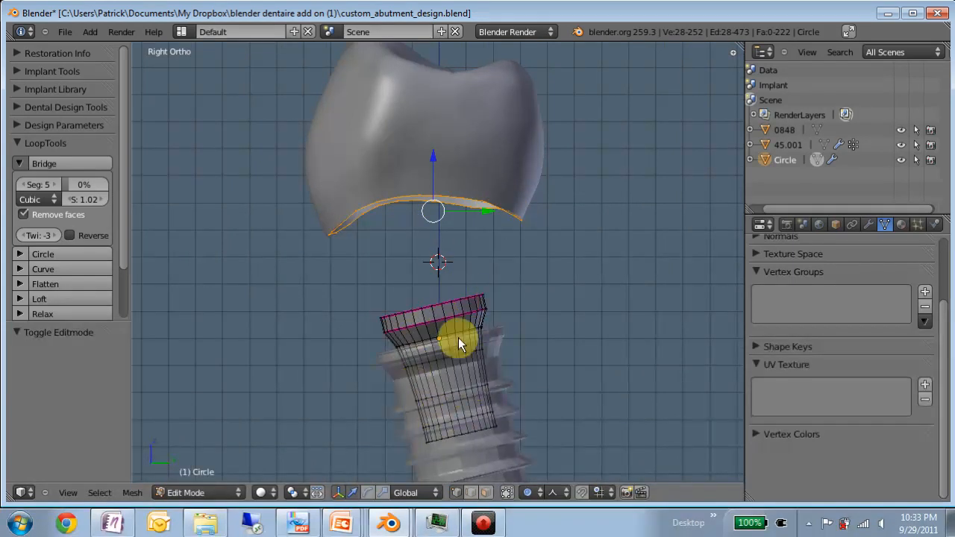
{"action": "mouse_move", "coordinate": [432, 333]}
{"action": "middle_mouse_down"}
{"action": "mouse_move", "coordinate": [414, 330]}
{"action": "mouse_move", "coordinate": [433, 339]}
{"action": "middle_mouse_up"}
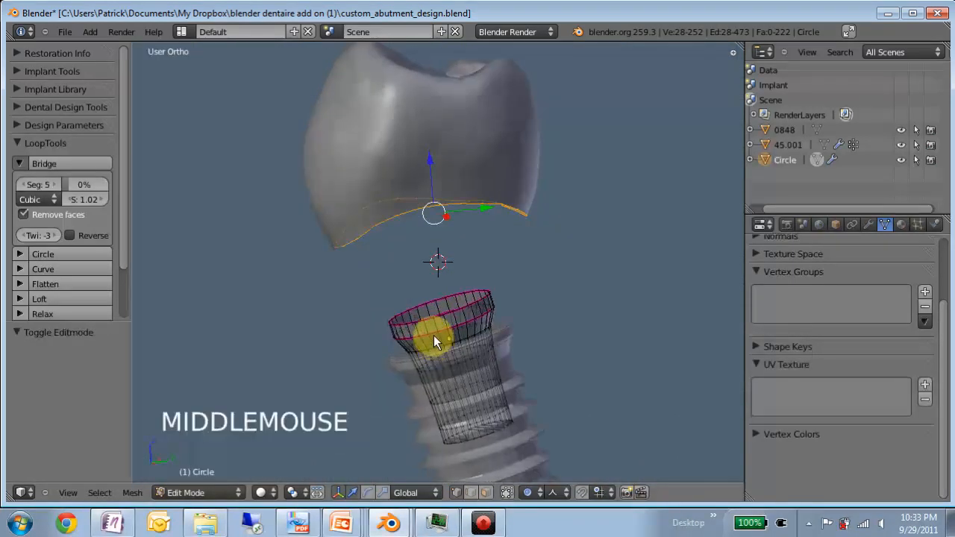
{"action": "scroll", "coordinate": [407, 336], "scroll_direction": "up", "scroll_amount": 1}
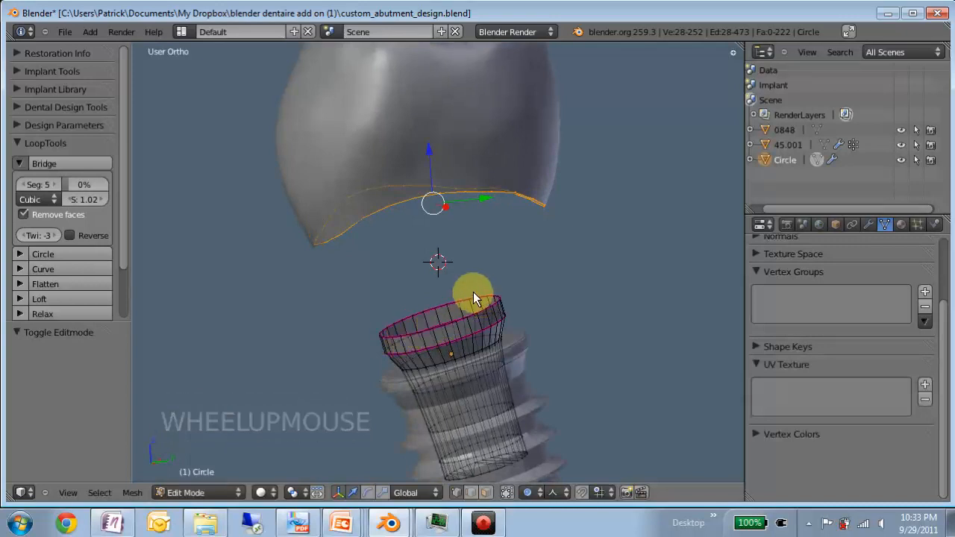
{"action": "middle_click_drag", "start_coordinate": [439, 349], "coordinate": [453, 333]}
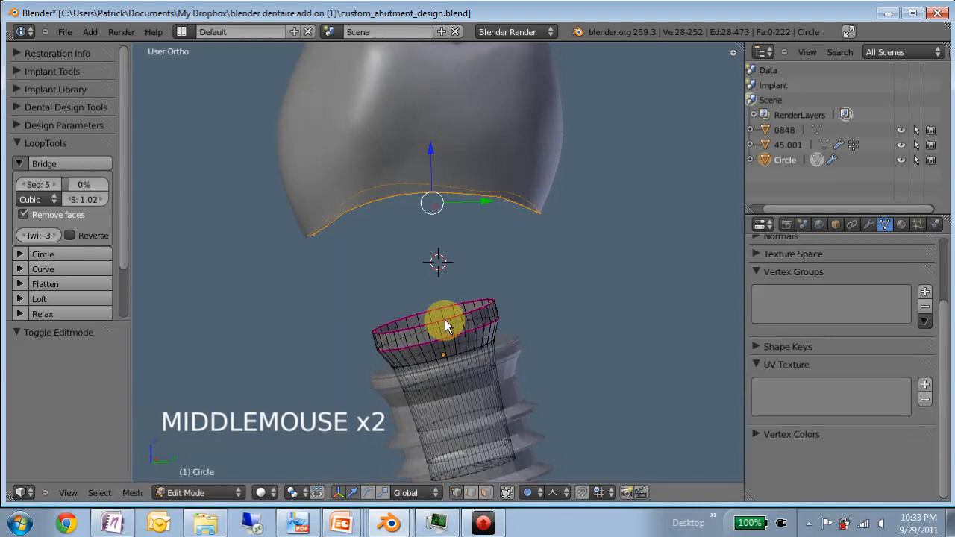
{"action": "right_click", "coordinate": [444, 319], "text": "alt"}
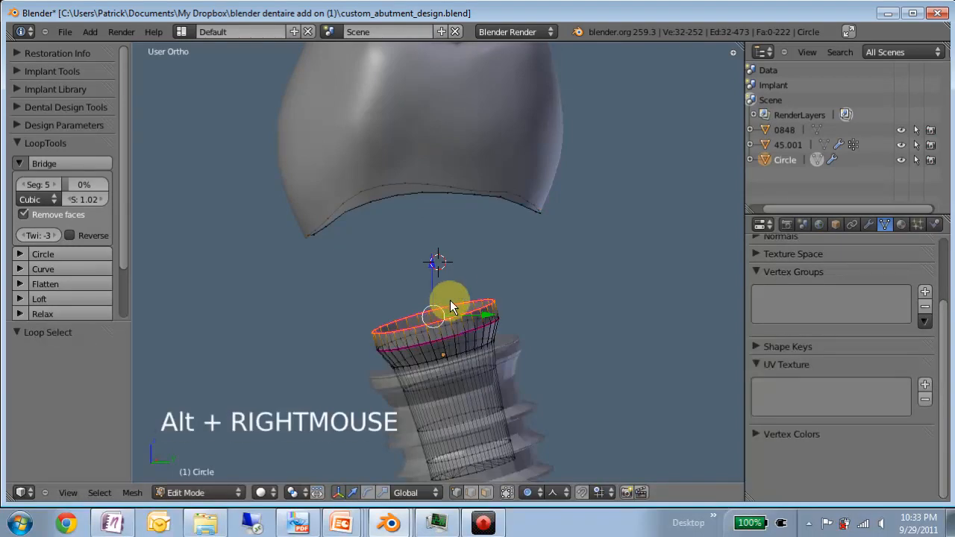
{"action": "right_click", "coordinate": [473, 195], "text": "alt+shift"}
{"action": "middle_click_drag", "start_coordinate": [413, 289], "coordinate": [391, 269]}
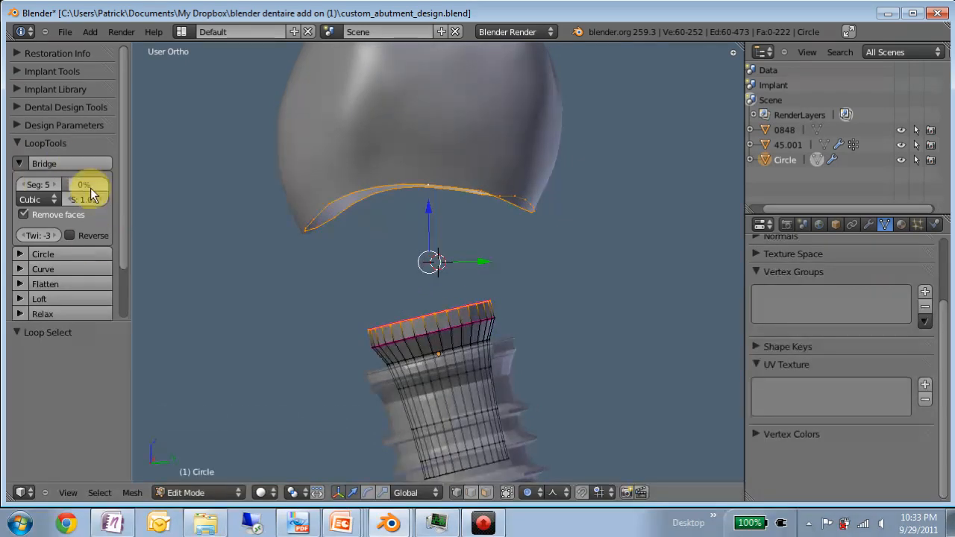
{"action": "left_click", "coordinate": [50, 170]}
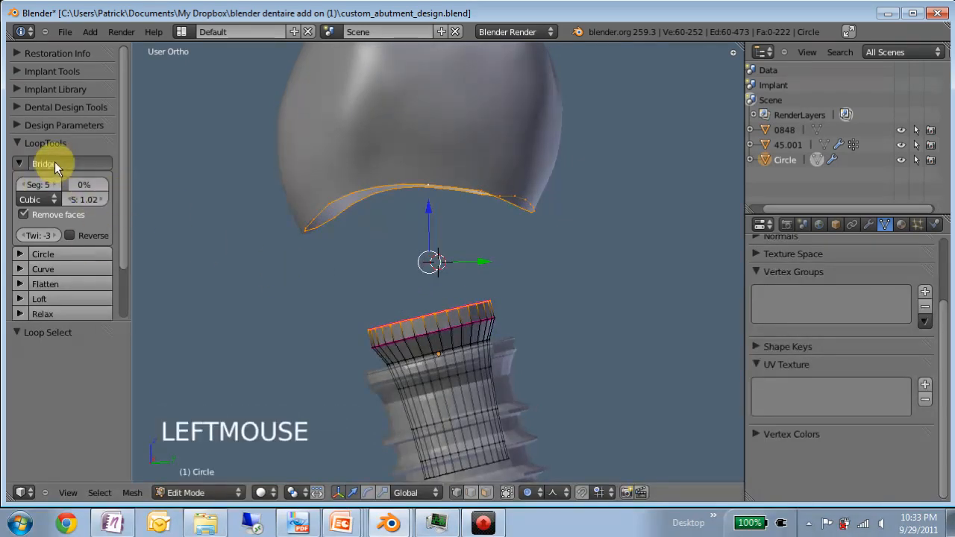
{"action": "middle_click_drag", "start_coordinate": [387, 206], "coordinate": [424, 207]}
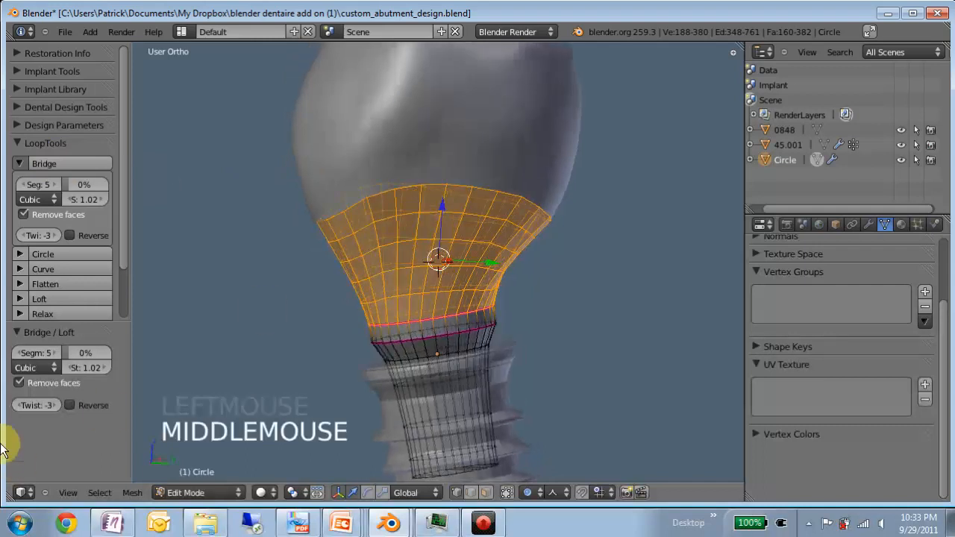
- Set the bridge's twist to -2 and check the surface from several angles
{"action": "left_click", "coordinate": [18, 406]}
{"action": "left_click", "coordinate": [54, 407]}
{"action": "left_click", "coordinate": [53, 406]}
{"action": "middle_click_drag", "start_coordinate": [478, 237], "coordinate": [244, 268]}
{"action": "middle_click_drag", "start_coordinate": [414, 238], "coordinate": [348, 313]}
{"action": "middle_click_drag", "start_coordinate": [471, 265], "coordinate": [435, 274]}
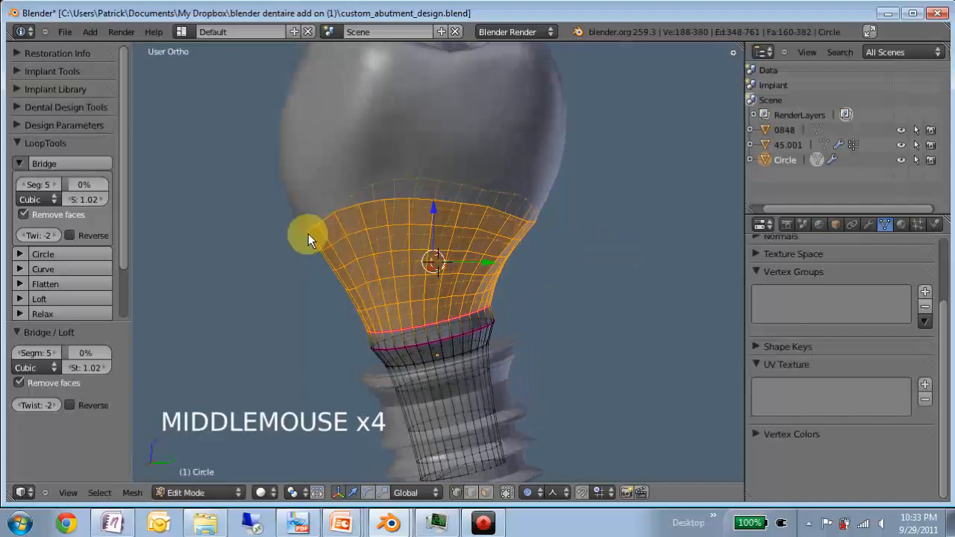
{"action": "middle_click_drag", "start_coordinate": [391, 294], "coordinate": [418, 281]}
- Try scaling down the bridge's middle edge loop with sharp proportional editing
{"action": "right_click", "coordinate": [427, 269]}
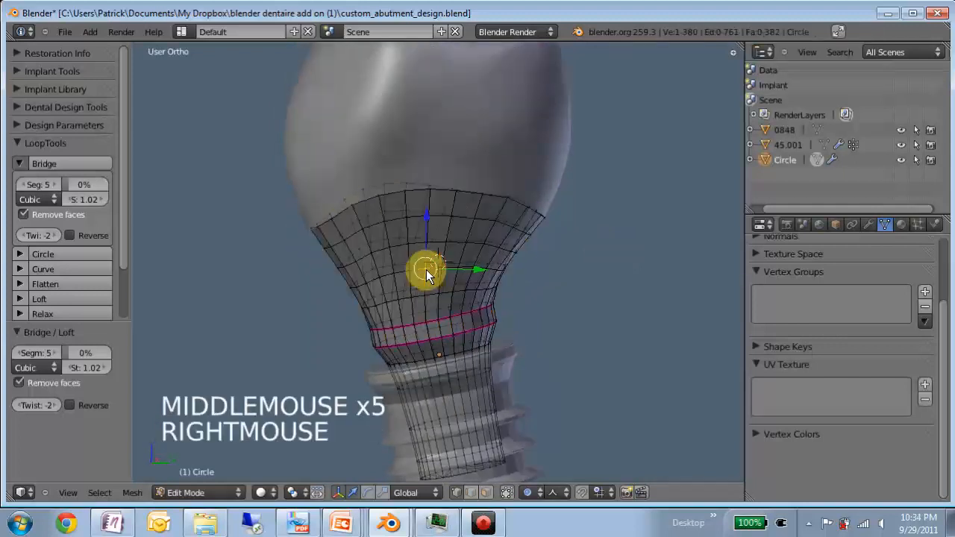
{"action": "right_click", "coordinate": [415, 271], "text": "alt"}
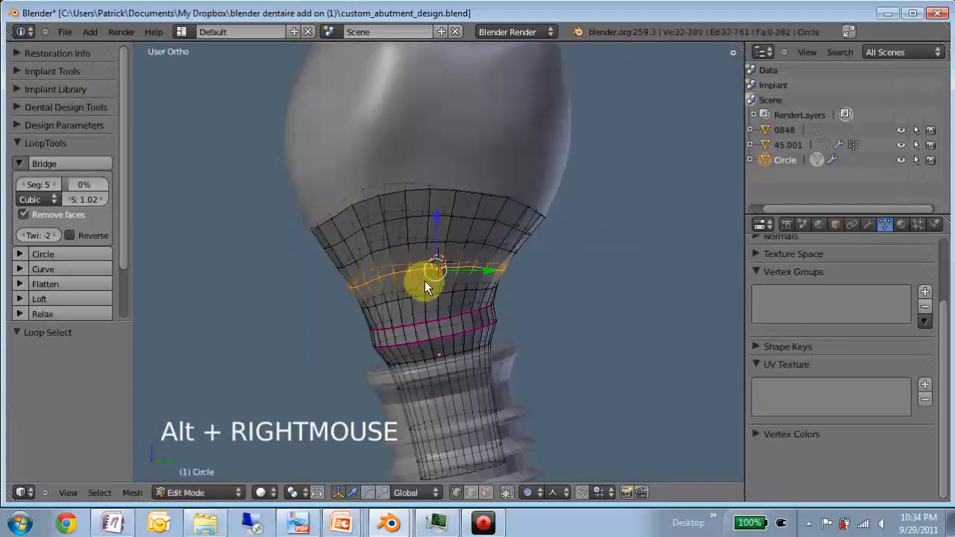
{"action": "key", "text": "s"}
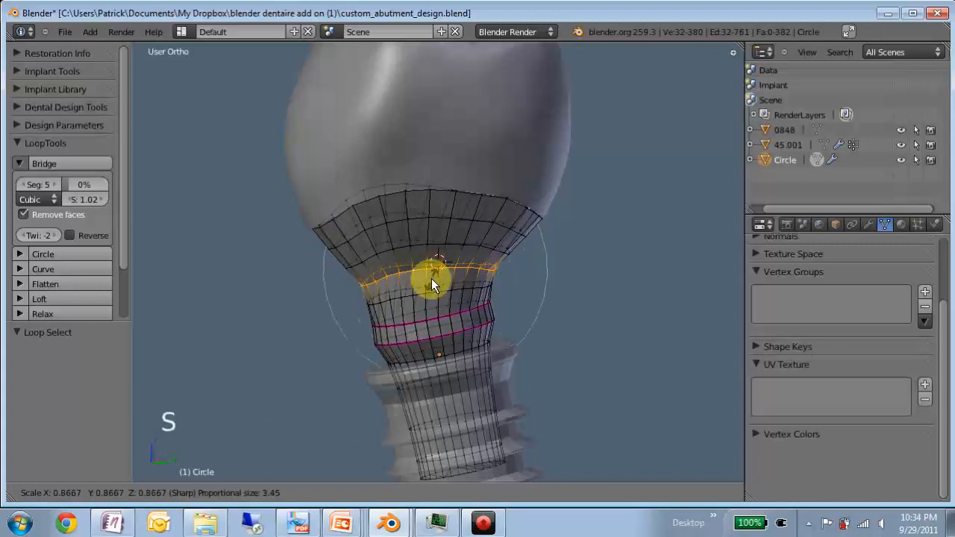
{"action": "right_click", "coordinate": [430, 284]}
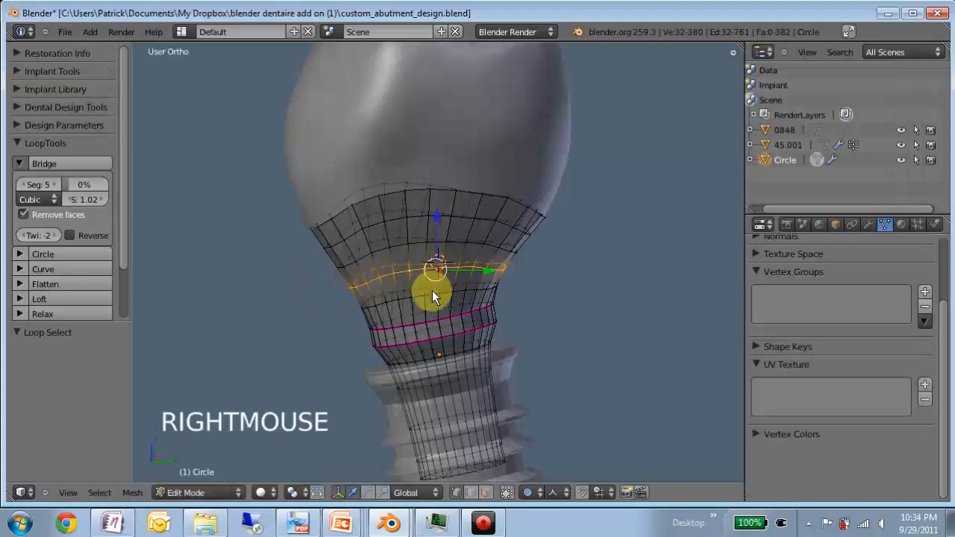
{"action": "middle_click", "coordinate": [427, 278]}
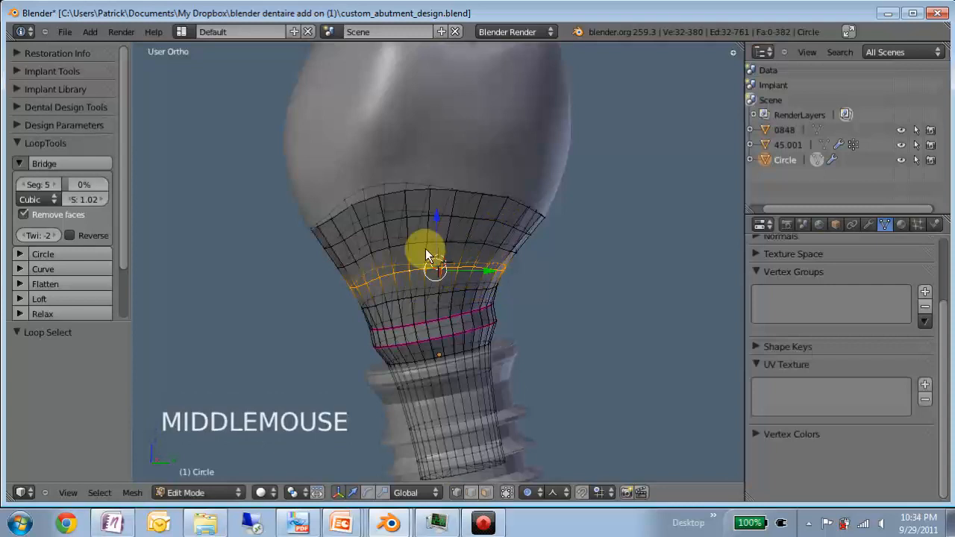
- Select the abutment's upper margin edge loop and extrude it from the top view
{"action": "right_click", "coordinate": [494, 194], "text": "alt"}
{"action": "middle_click_drag", "start_coordinate": [482, 194], "coordinate": [443, 232]}
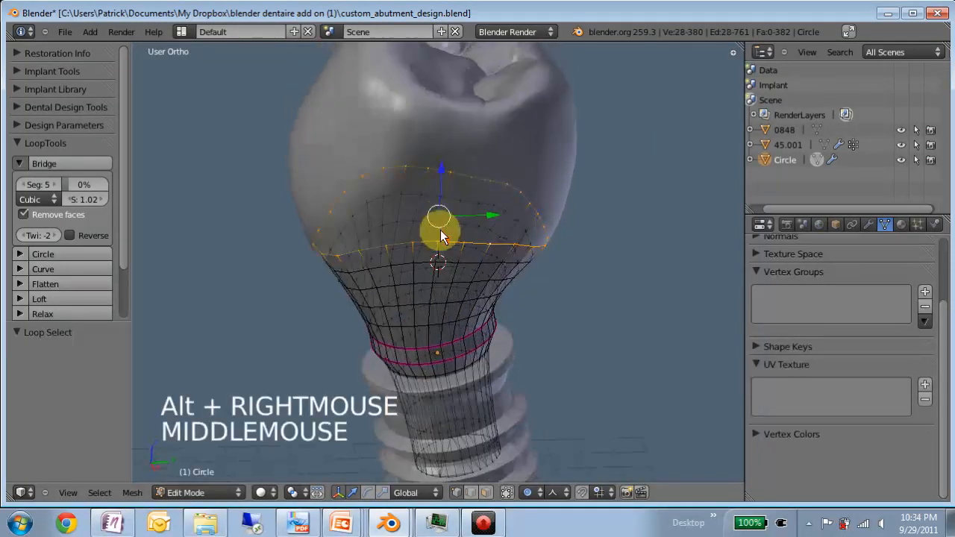
{"action": "key", "text": "KP_7"}
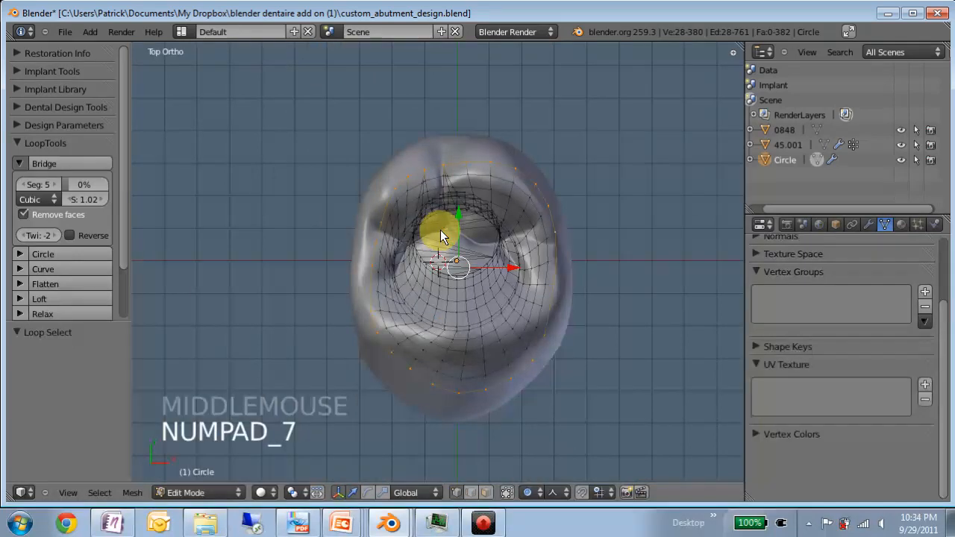
{"action": "key", "text": "e"}
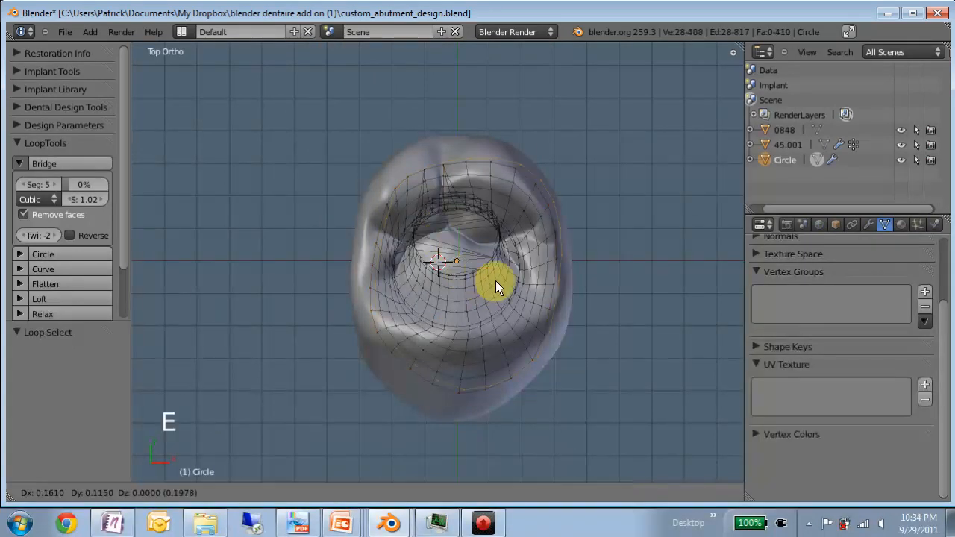
{"action": "left_click", "coordinate": [504, 299]}
- Turn off proportional editing and scale the extruded margin loop inward to 0.812
{"action": "key", "text": "s"}
{"action": "key", "text": "s"}
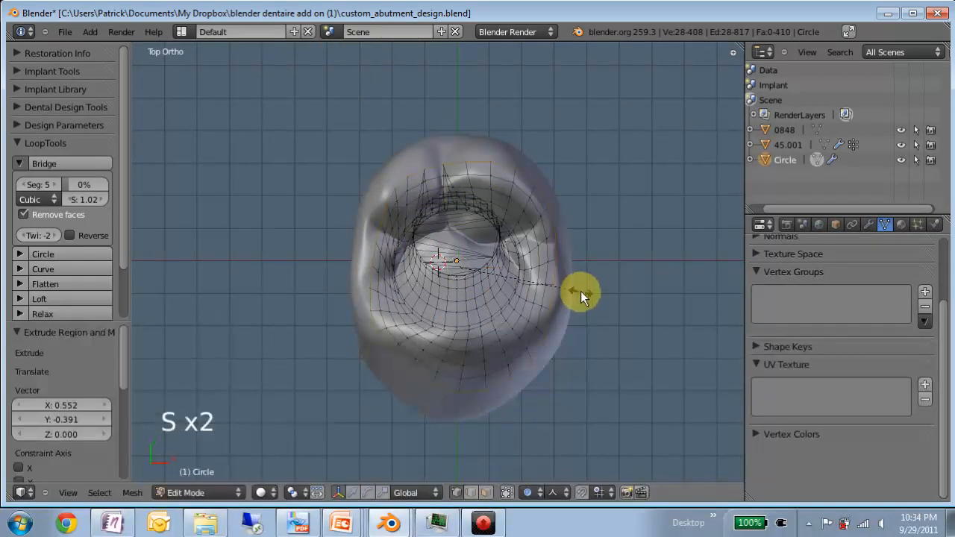
{"action": "right_click", "coordinate": [559, 315]}
{"action": "left_click", "coordinate": [527, 492]}
{"action": "key", "text": "s"}
{"action": "key", "text": "s"}
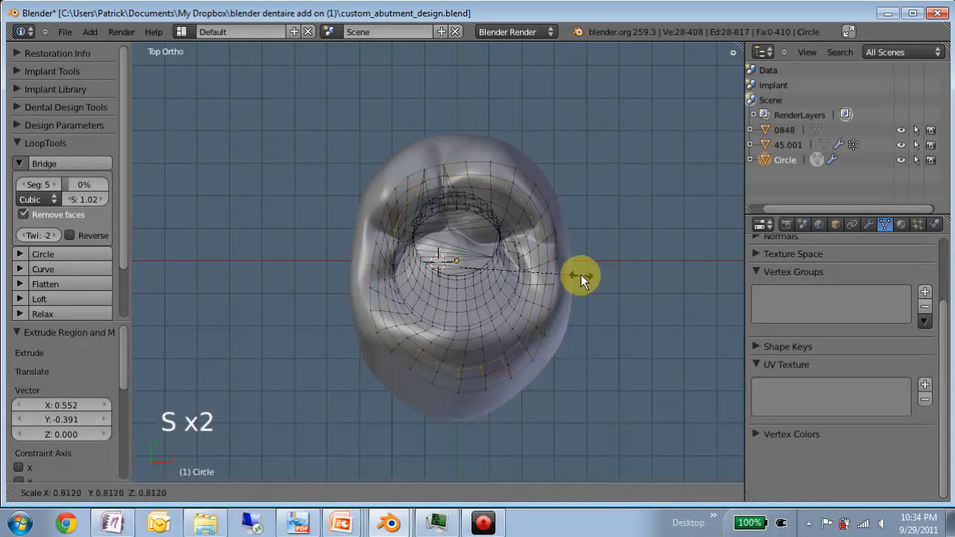
{"action": "left_click", "coordinate": [580, 275]}
- Fine-tune the inner loop's size by scaling it by 0.919 and again by 1.037
{"action": "middle_click_drag", "start_coordinate": [581, 274], "coordinate": [430, 329]}
{"action": "scroll", "coordinate": [456, 253], "scroll_direction": "up", "scroll_amount": 2}
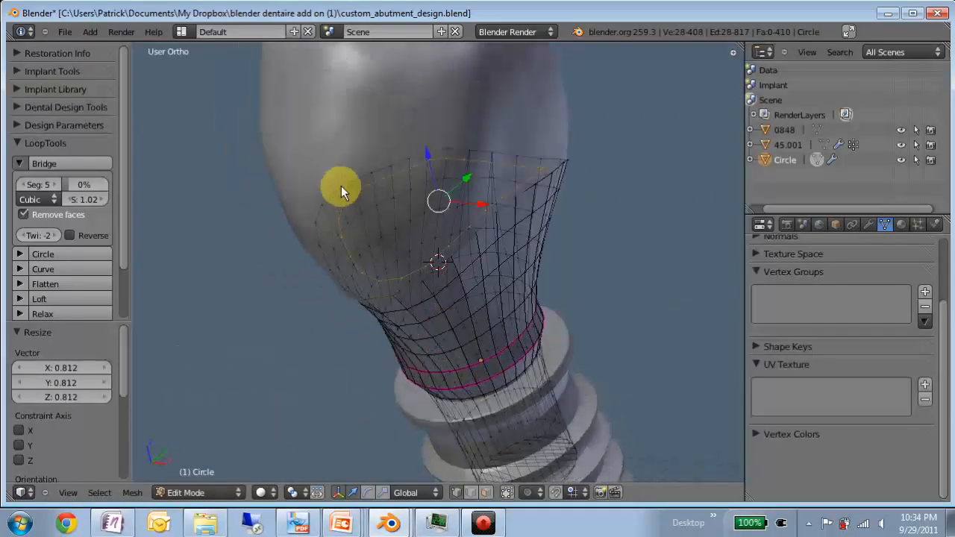
{"action": "middle_click_drag", "start_coordinate": [441, 261], "coordinate": [560, 248]}
{"action": "key", "text": "s"}
{"action": "key", "text": "s"}
{"action": "key", "text": "s"}
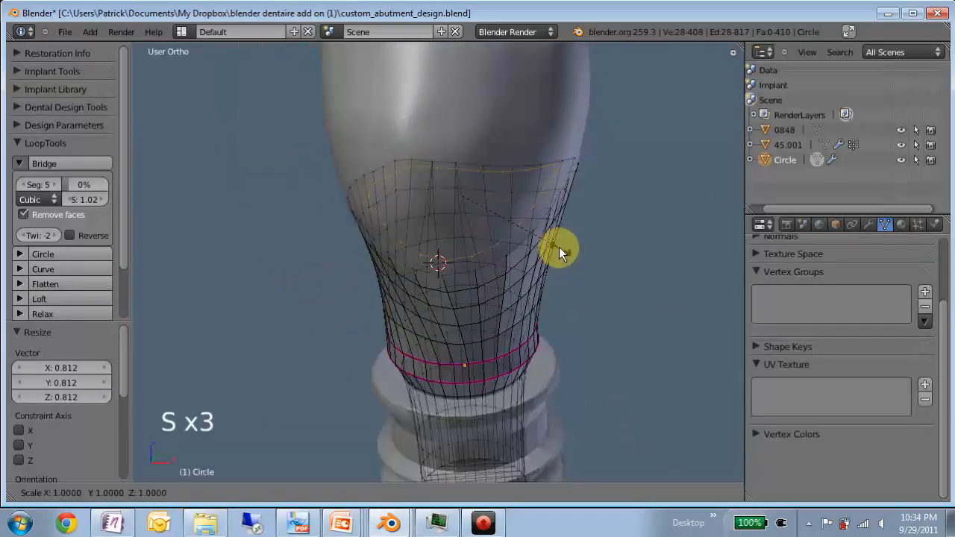
{"action": "left_click", "coordinate": [553, 243]}
{"action": "middle_click_drag", "start_coordinate": [514, 274], "coordinate": [558, 288]}
{"action": "key", "text": "s"}
{"action": "key", "text": "s"}
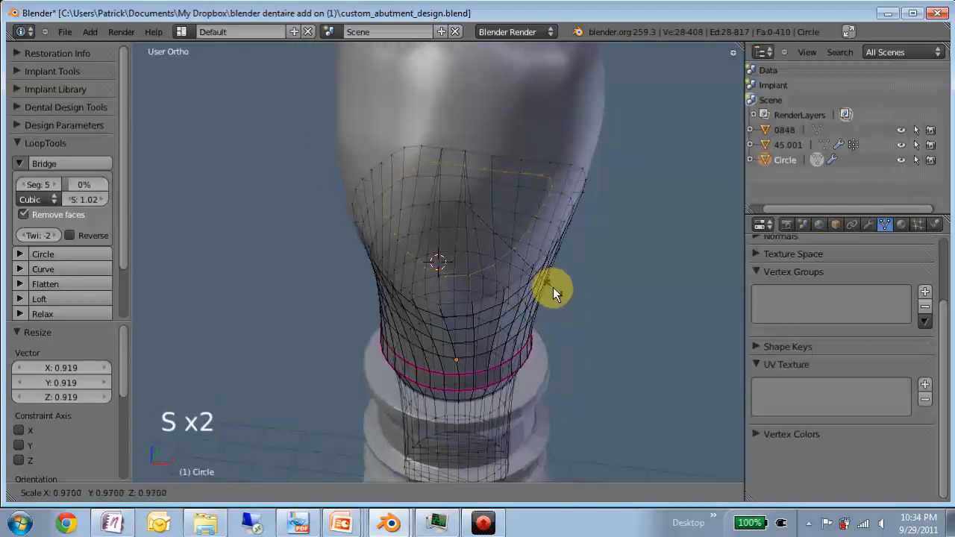
{"action": "left_click", "coordinate": [560, 292]}
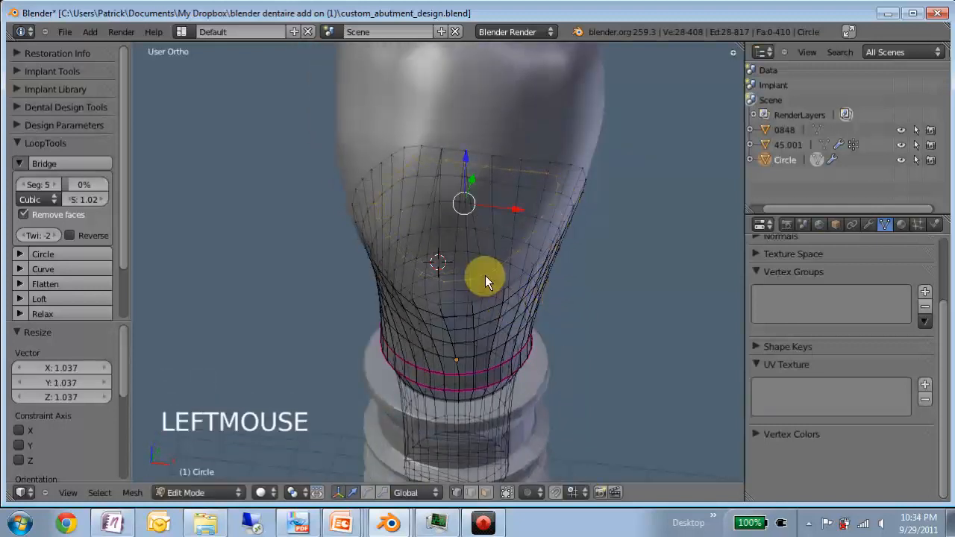
- Hide the crown 45.001 and try the hole filler on the rim's inner edge loop
{"action": "scroll", "coordinate": [532, 235], "scroll_direction": "down", "scroll_amount": 1}
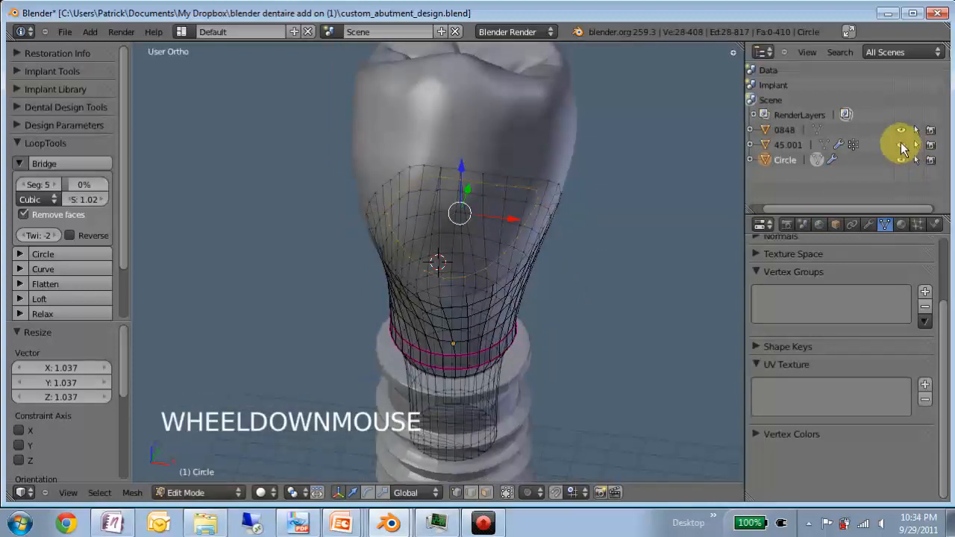
{"action": "left_click", "coordinate": [901, 144]}
{"action": "middle_click_drag", "start_coordinate": [412, 305], "coordinate": [486, 260]}
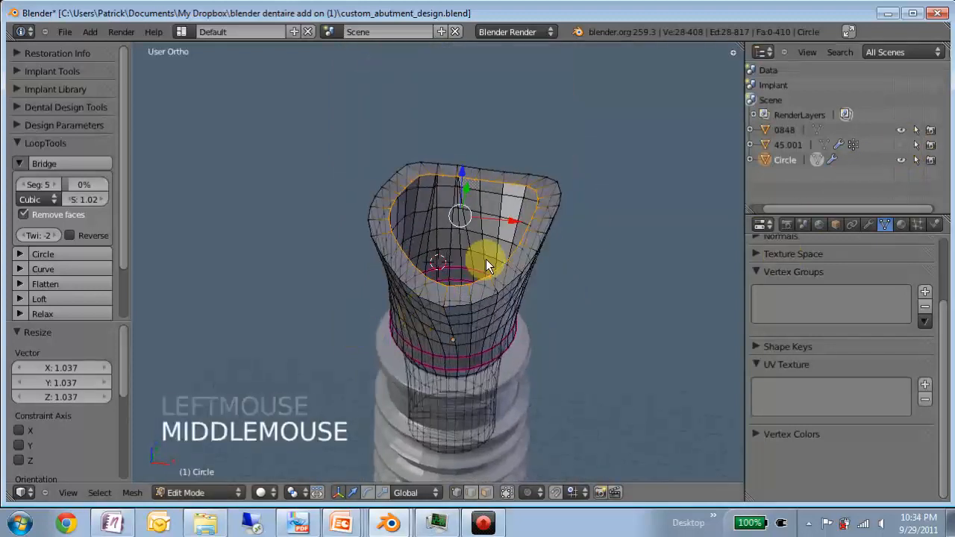
{"action": "key", "text": "space"}
{"action": "type", "text": "hole"}
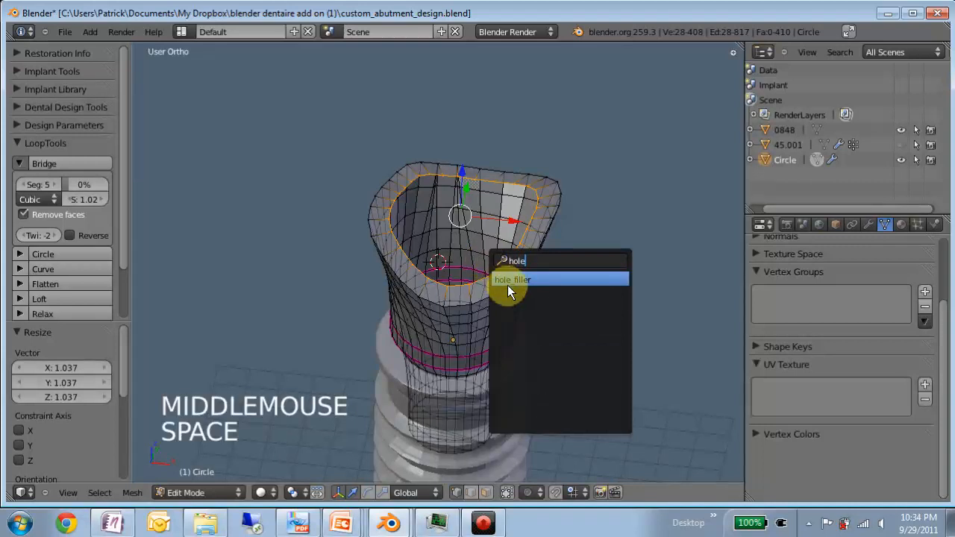
{"action": "left_click", "coordinate": [511, 283]}
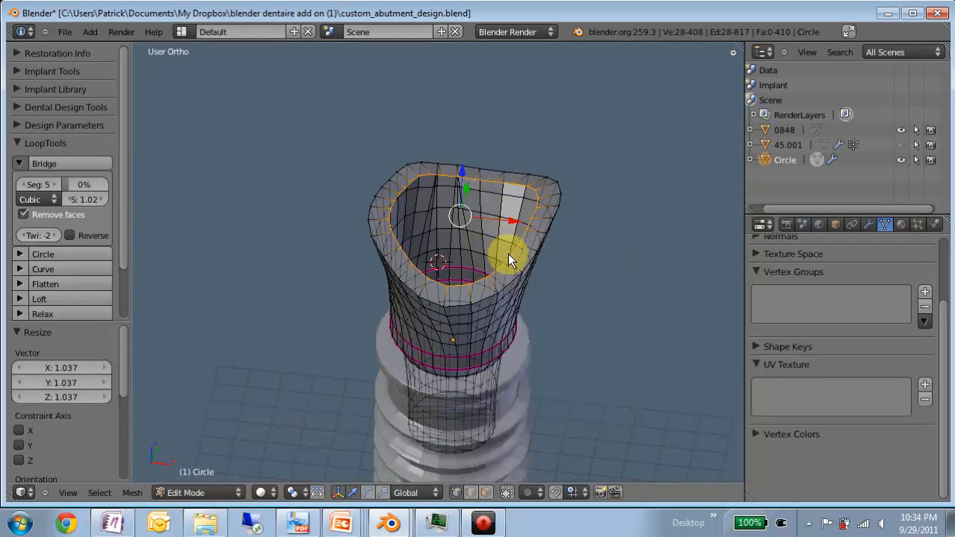
- Try closing the opening by repeatedly extruding and scaling the inner loop inward, and undo the extrusions
{"action": "key", "text": "e"}
{"action": "key", "text": "s"}
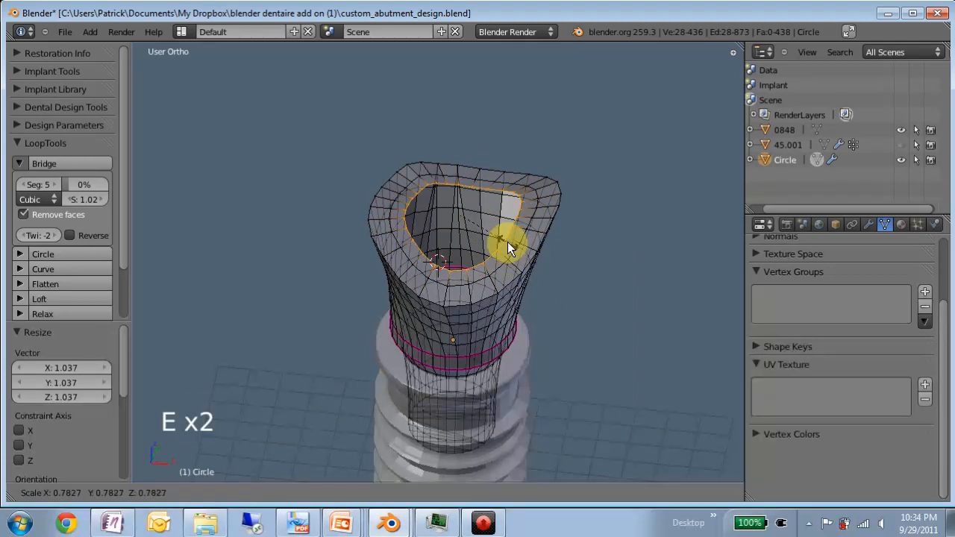
{"action": "key", "text": "e"}
{"action": "key", "text": "e"}
{"action": "left_click", "coordinate": [495, 234]}
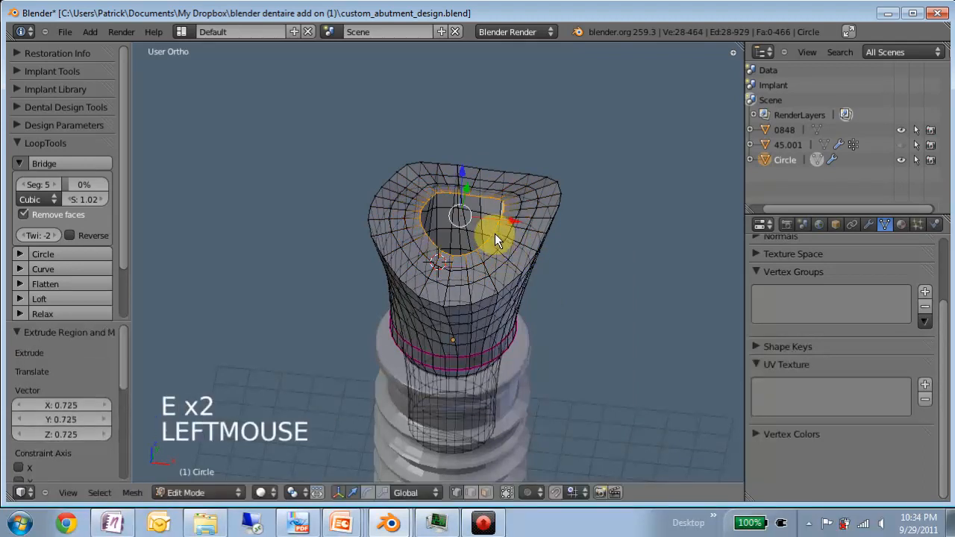
{"action": "key", "text": "ctrl+z"}
{"action": "key", "text": "ctrl+z"}
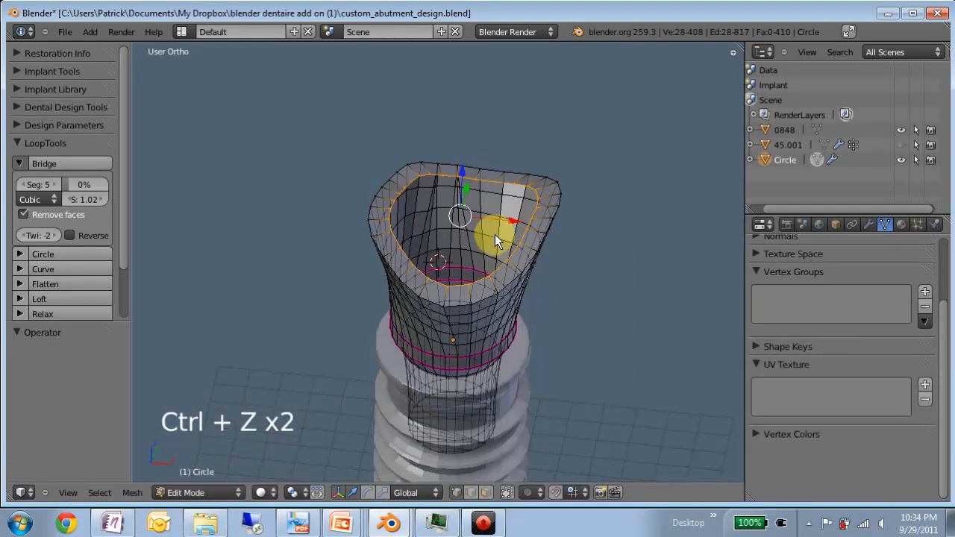
{"action": "key", "text": "g"}
{"action": "right_click", "coordinate": [504, 229]}
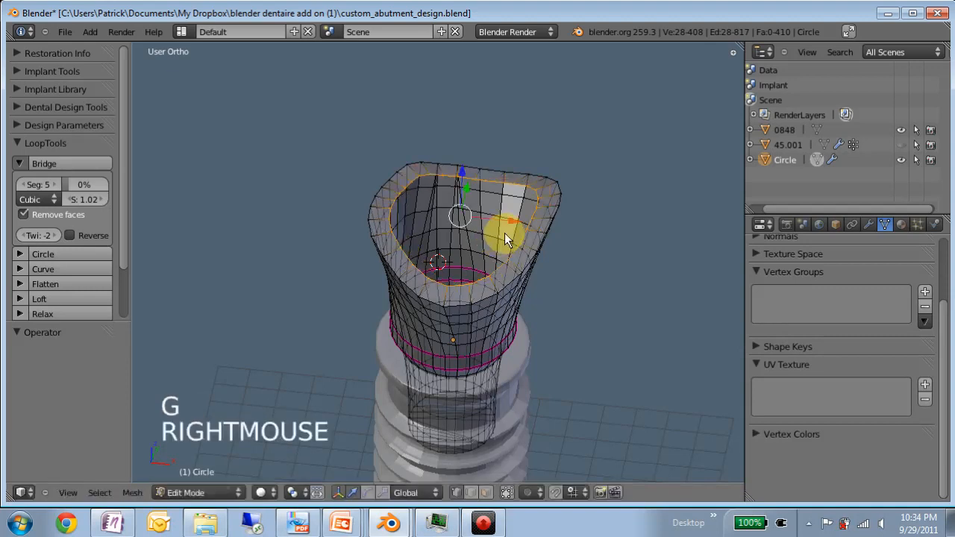
- Fill the opening inside the rim's inner loop with the hole filler and return to mesh editing
{"action": "key", "text": "space"}
{"action": "type", "text": "hole"}
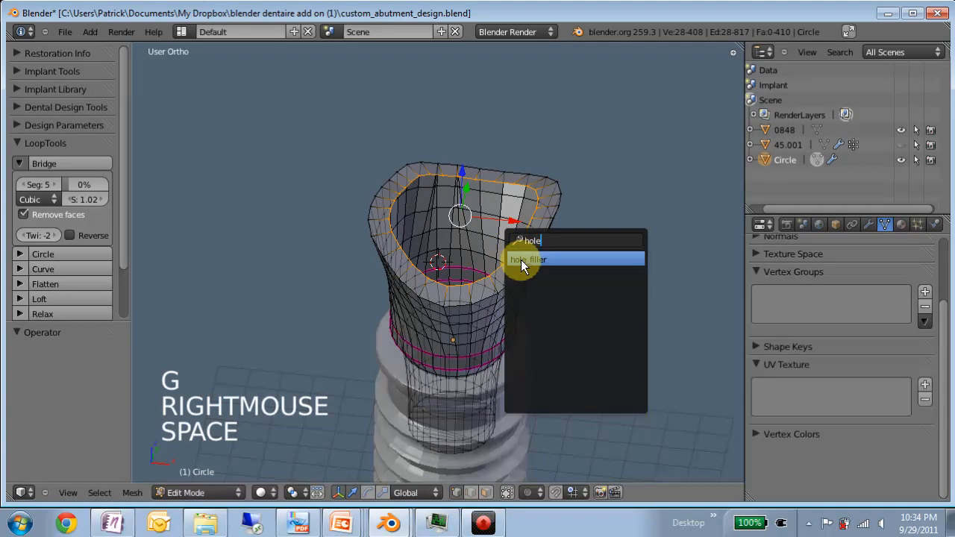
{"action": "left_click", "coordinate": [521, 259]}
{"action": "middle_click_drag", "start_coordinate": [521, 259], "coordinate": [406, 227]}
{"action": "key", "text": "Tab"}
{"action": "middle_click_drag", "start_coordinate": [448, 313], "coordinate": [475, 260]}
- Add a Shrinkwrap modifier to Circle and move it above the Multires modifier
{"action": "left_click", "coordinate": [869, 223]}
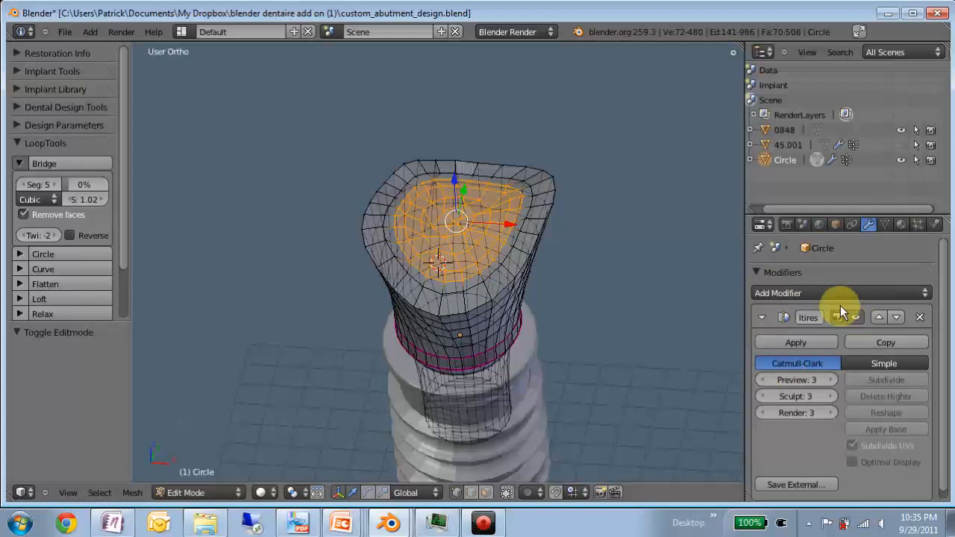
{"action": "middle_click_drag", "start_coordinate": [436, 367], "coordinate": [429, 296]}
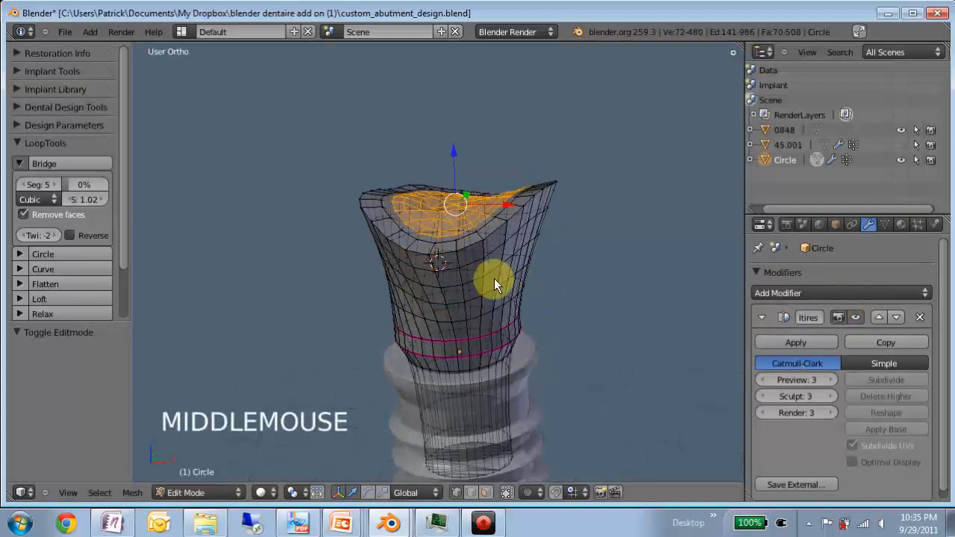
{"action": "left_click", "coordinate": [817, 290]}
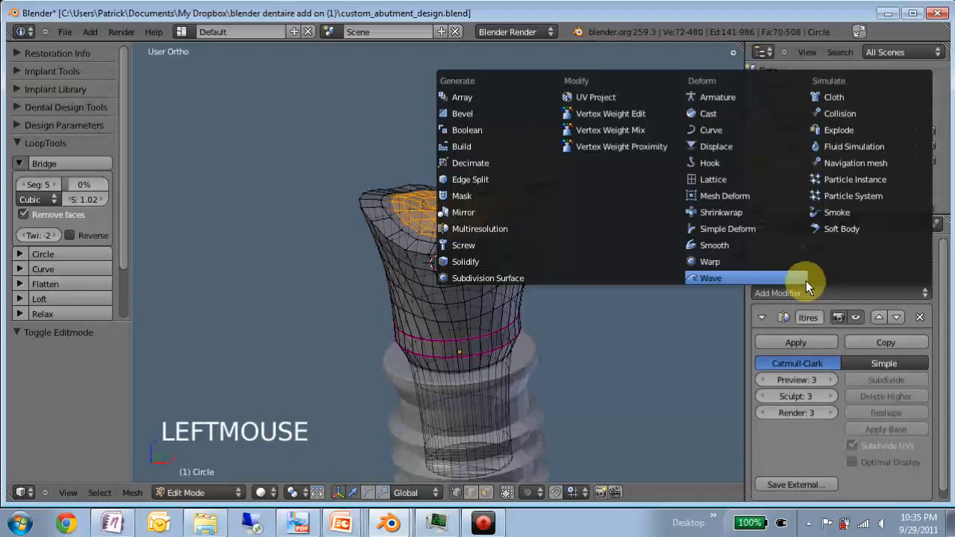
{"action": "left_click", "coordinate": [755, 212]}
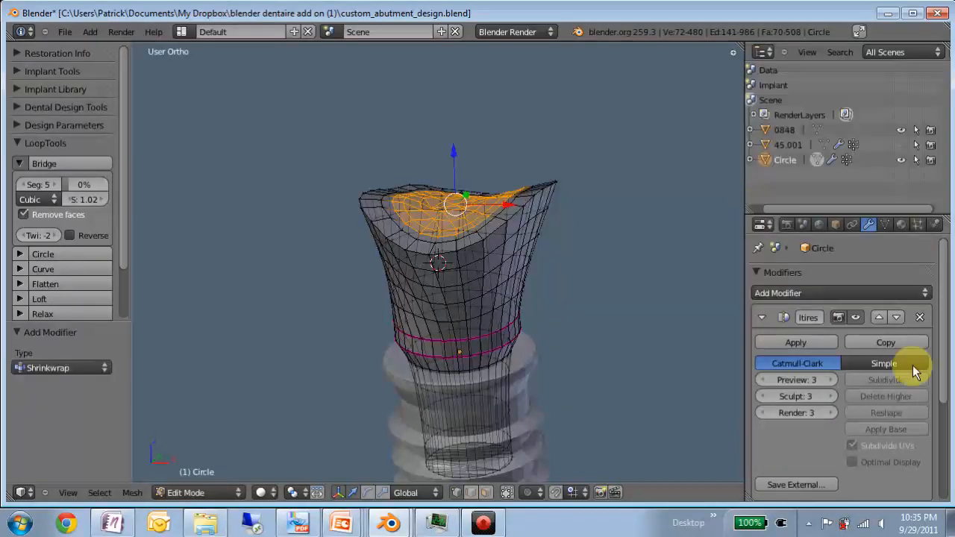
{"action": "scroll", "coordinate": [900, 407], "scroll_direction": "down", "scroll_amount": 5}
{"action": "left_click", "coordinate": [883, 369]}
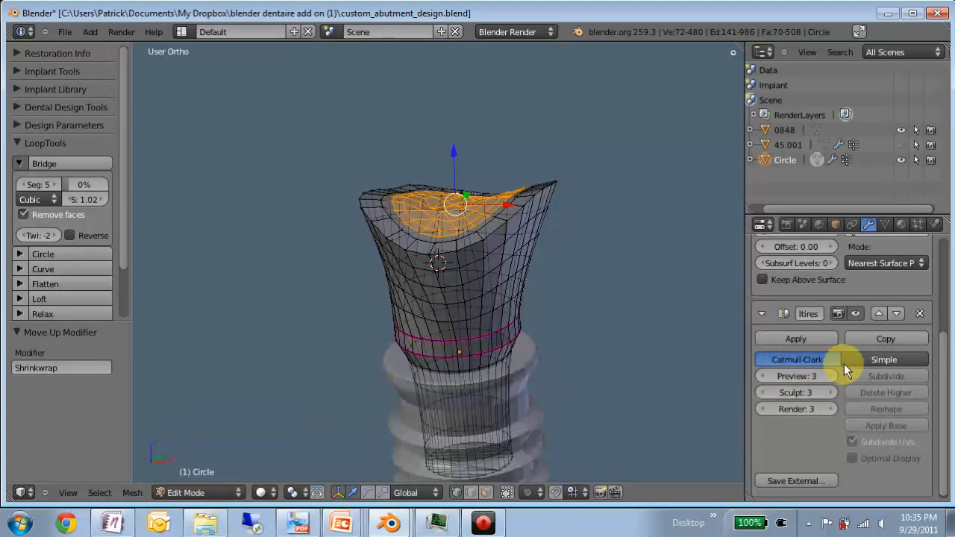
- Set the Shrinkwrap mode to Project along the Z axis
{"action": "scroll", "coordinate": [844, 363], "scroll_direction": "up", "scroll_amount": 4}
{"action": "left_click", "coordinate": [867, 383]}
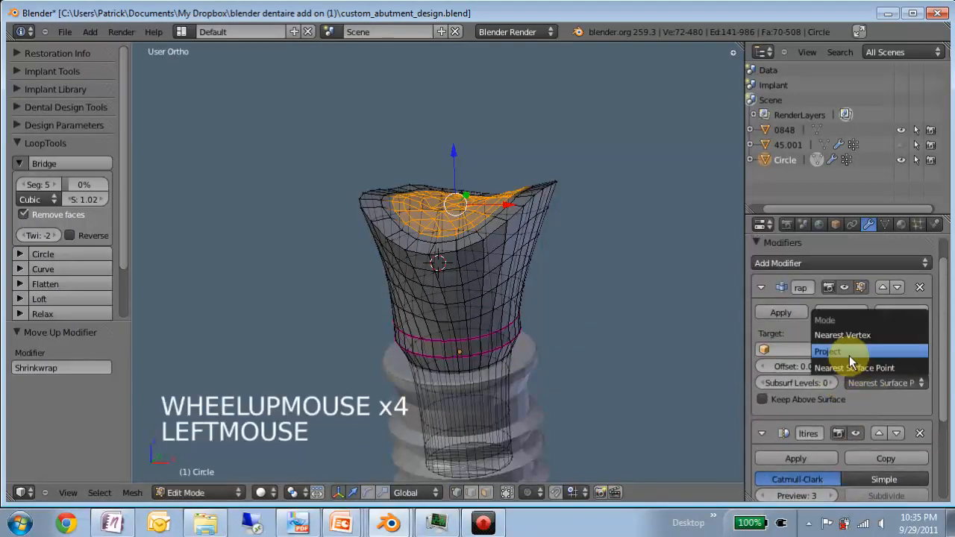
{"action": "left_click", "coordinate": [850, 353]}
{"action": "scroll", "coordinate": [803, 393], "scroll_direction": "down", "scroll_amount": 1}
{"action": "left_click", "coordinate": [763, 419]}
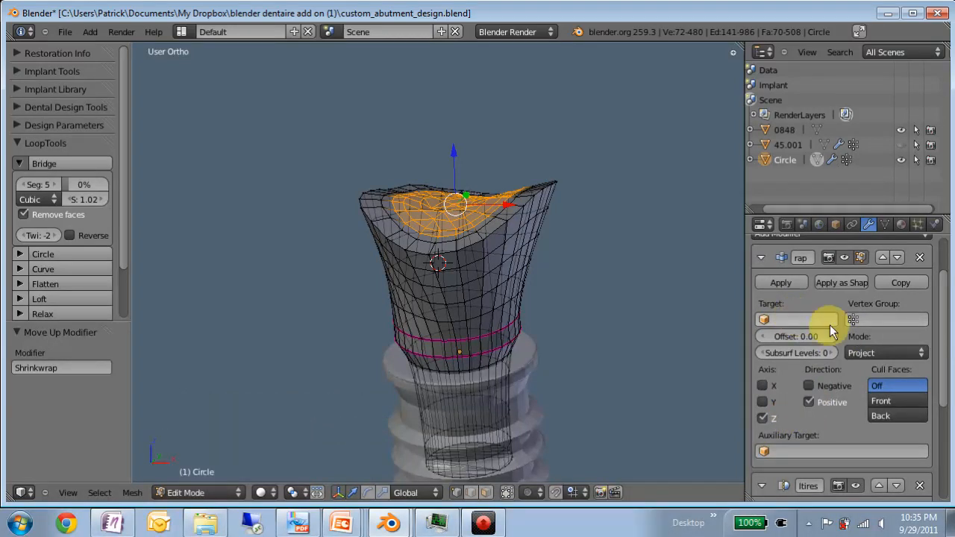
- Limit the Shrinkwrap to the filled_hole vertex group and set its target to the crown 45.001
{"action": "left_click", "coordinate": [865, 321]}
{"action": "left_click", "coordinate": [867, 341]}
{"action": "middle_click_drag", "start_coordinate": [463, 222], "coordinate": [478, 238]}
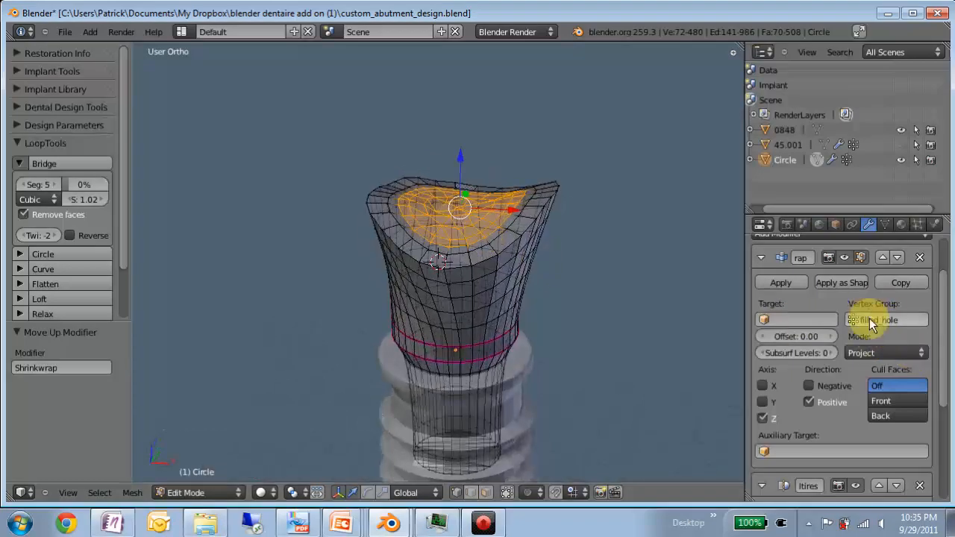
{"action": "left_click", "coordinate": [784, 319]}
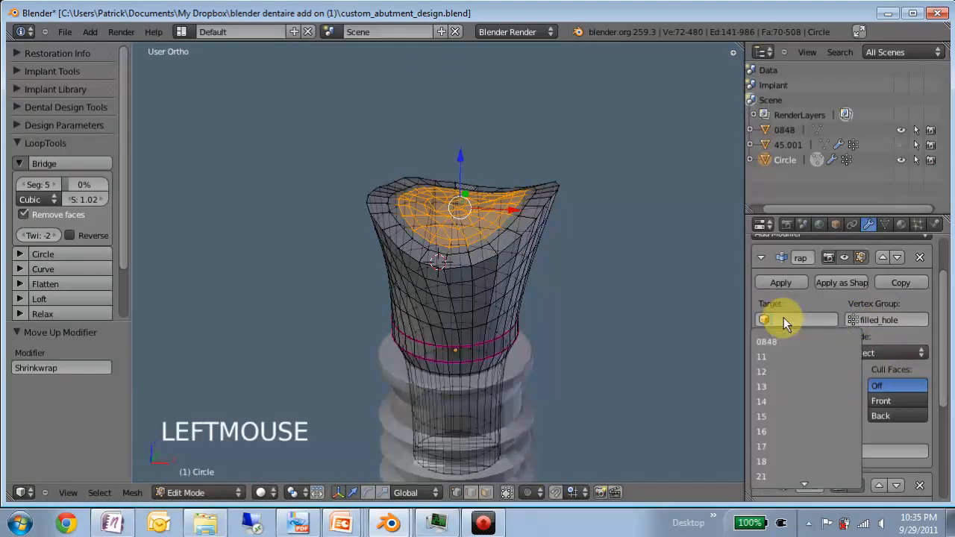
{"action": "type", "text": "45"}
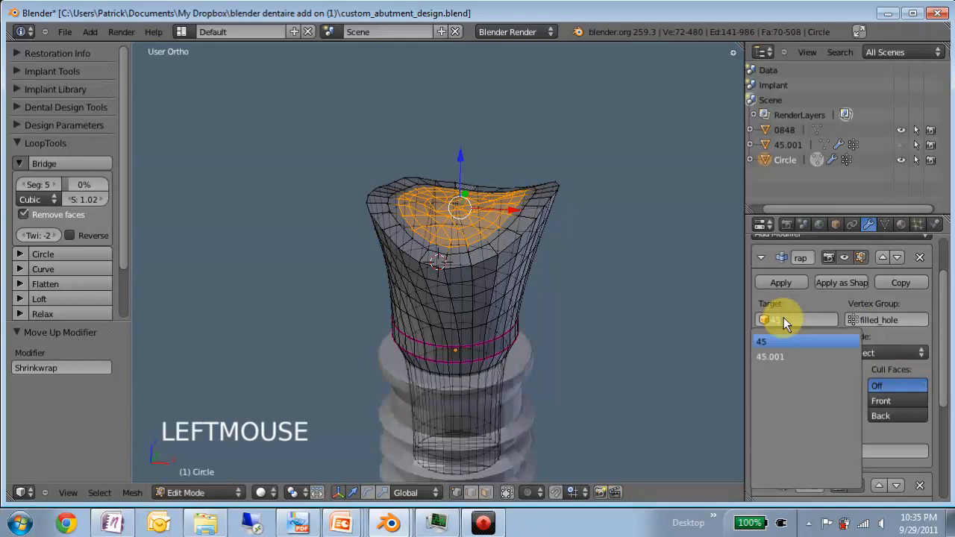
{"action": "left_click", "coordinate": [788, 356]}
{"action": "scroll", "coordinate": [502, 284], "scroll_direction": "down", "scroll_amount": 4}
{"action": "middle_click_drag", "start_coordinate": [503, 292], "coordinate": [529, 312]}
{"action": "scroll", "coordinate": [529, 311], "scroll_direction": "up", "scroll_amount": 2}
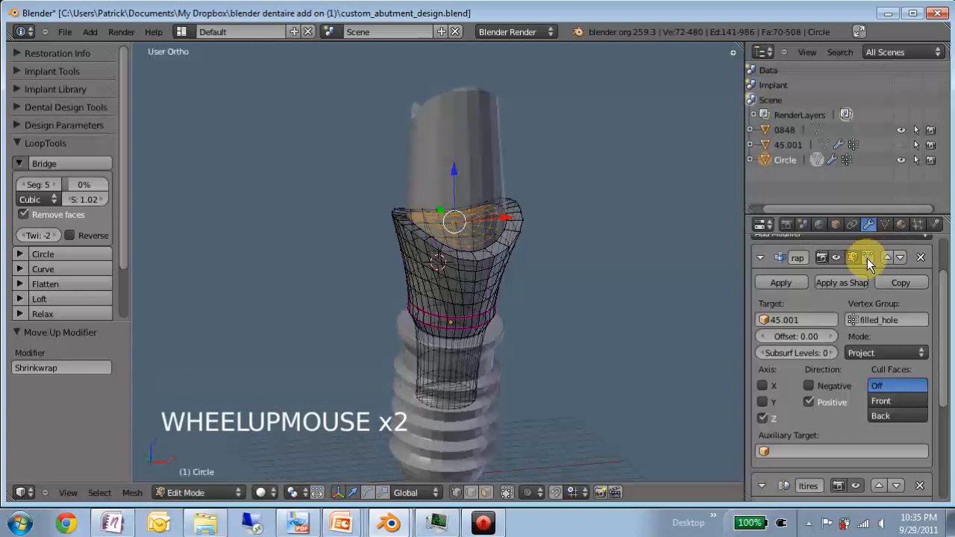
- Fit the editing cage to the Shrinkwrap result, inspect the projected post from several angles, and restore the original cage
{"action": "left_click", "coordinate": [868, 258]}
{"action": "middle_click_drag", "start_coordinate": [558, 249], "coordinate": [420, 316]}
{"action": "scroll", "coordinate": [437, 276], "scroll_direction": "up", "scroll_amount": 2}
{"action": "middle_click_drag", "start_coordinate": [438, 277], "coordinate": [420, 230]}
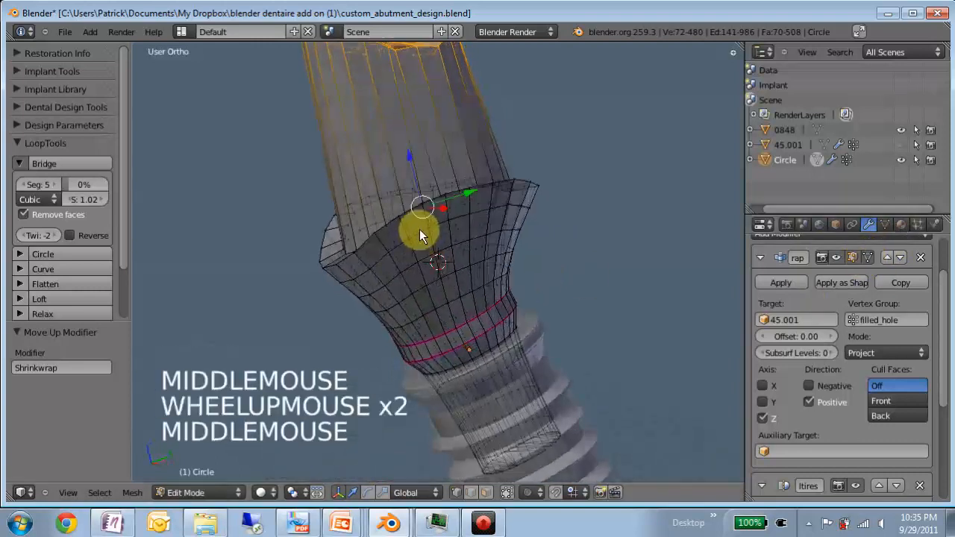
{"action": "scroll", "coordinate": [412, 308], "scroll_direction": "down", "scroll_amount": 3}
{"action": "middle_click_drag", "start_coordinate": [412, 306], "coordinate": [393, 293]}
{"action": "middle_click_drag", "start_coordinate": [411, 217], "coordinate": [477, 261]}
{"action": "scroll", "coordinate": [859, 272], "scroll_direction": "up", "scroll_amount": 1}
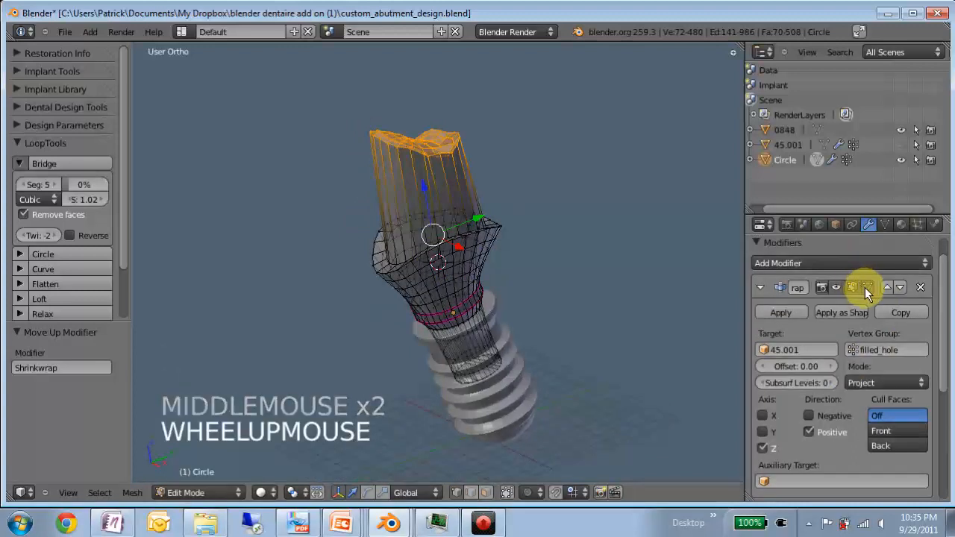
{"action": "left_click", "coordinate": [852, 288]}
- Scale the selected filled-hole vertices inside the abutment's rim by about 0.895
{"action": "mouse_move", "coordinate": [418, 282]}
{"action": "middle_mouse_down"}
{"action": "mouse_move", "coordinate": [401, 275]}
{"action": "mouse_move", "coordinate": [413, 274]}
{"action": "middle_mouse_up"}
{"action": "scroll", "coordinate": [425, 281], "scroll_direction": "up", "scroll_amount": 5}
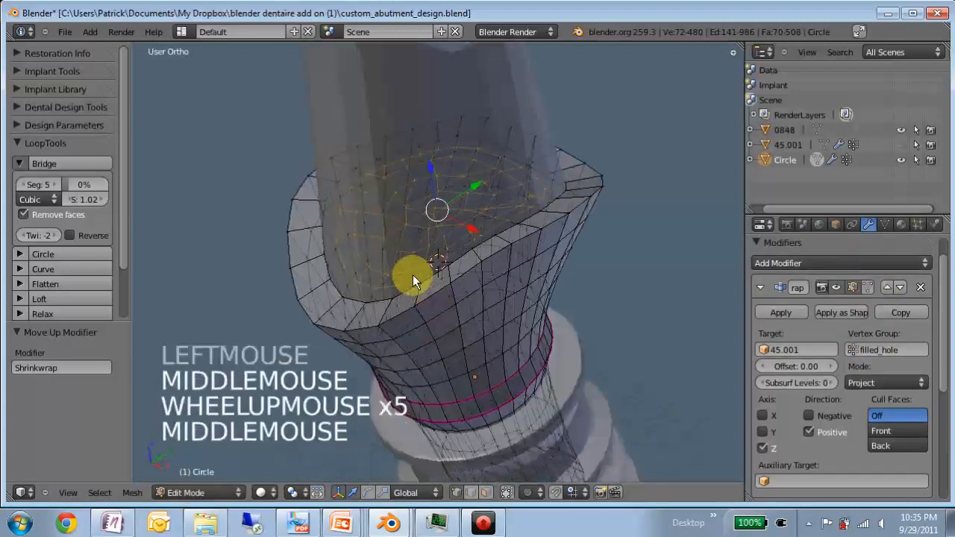
{"action": "scroll", "coordinate": [424, 282], "scroll_direction": "up", "scroll_amount": 2}
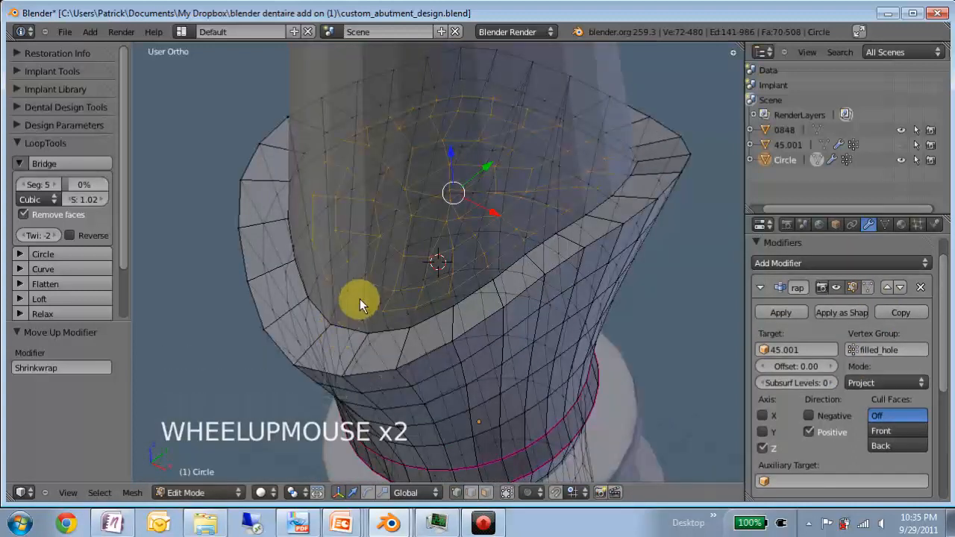
{"action": "middle_click_drag", "start_coordinate": [448, 265], "coordinate": [611, 258]}
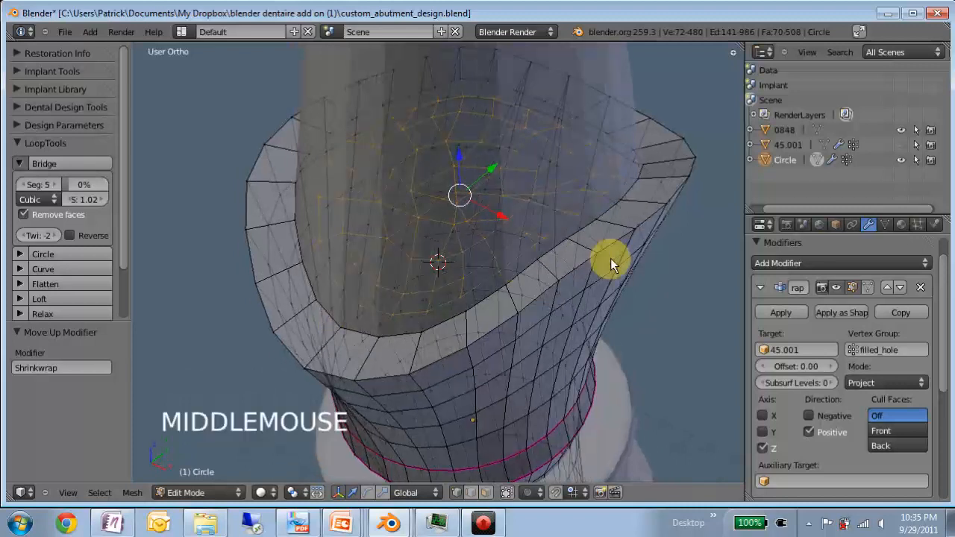
{"action": "key", "text": "s"}
{"action": "key", "text": "s"}
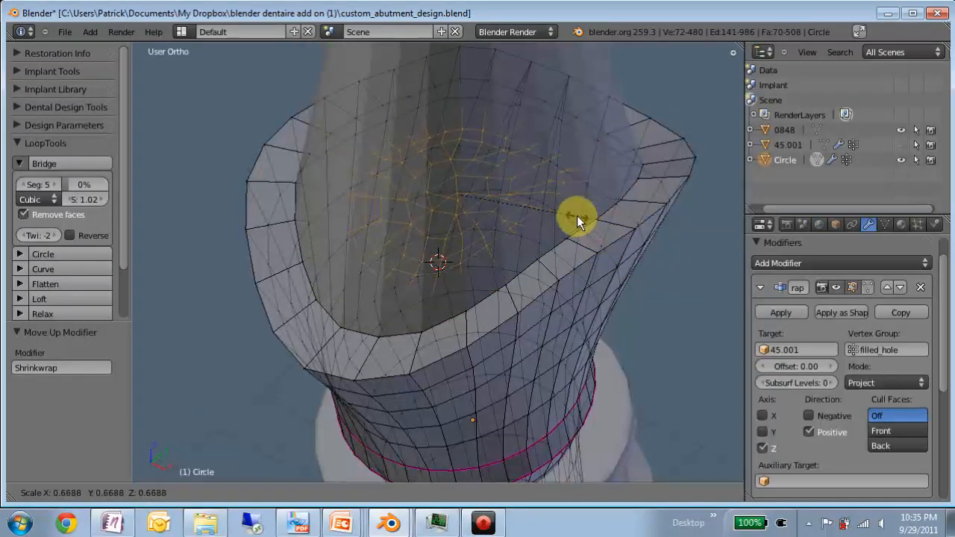
{"action": "right_click", "coordinate": [593, 238]}
{"action": "key", "text": "s"}
{"action": "key", "text": "s"}
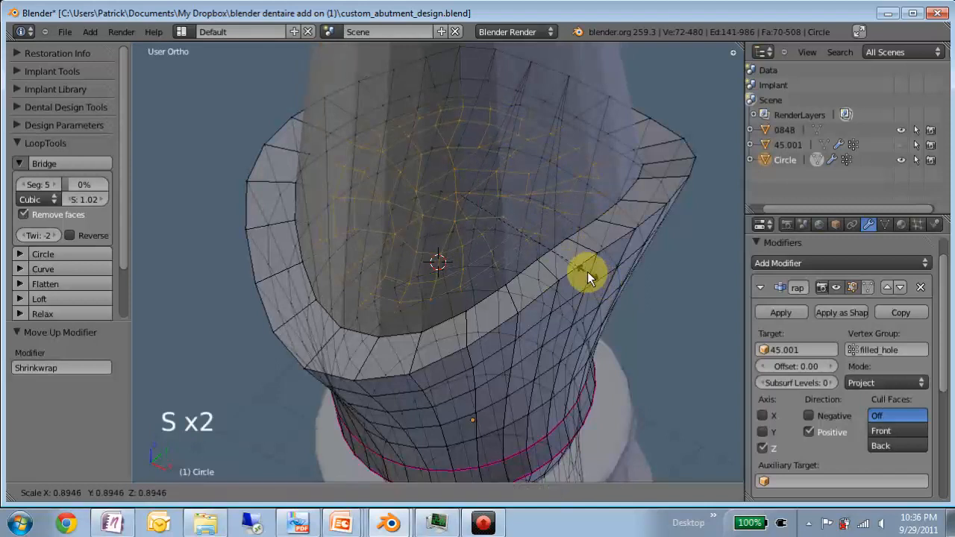
{"action": "left_click", "coordinate": [588, 272]}
- Set the Shrinkwrap offset to -1.5 and inspect the abutment in Object Mode
{"action": "scroll", "coordinate": [459, 282], "scroll_direction": "down", "scroll_amount": 5}
{"action": "middle_click_drag", "start_coordinate": [460, 323], "coordinate": [417, 248]}
{"action": "scroll", "coordinate": [416, 248], "scroll_direction": "down", "scroll_amount": 2}
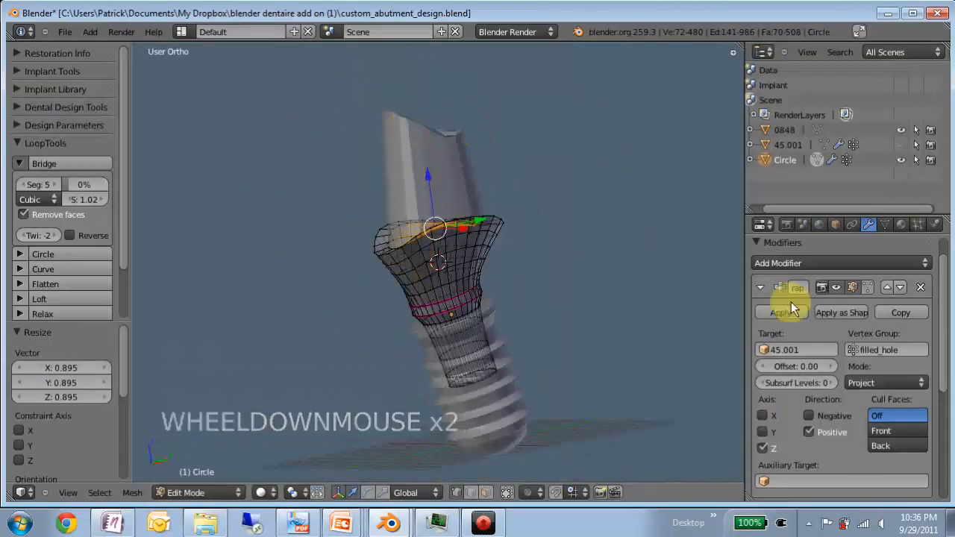
{"action": "left_click", "coordinate": [786, 365]}
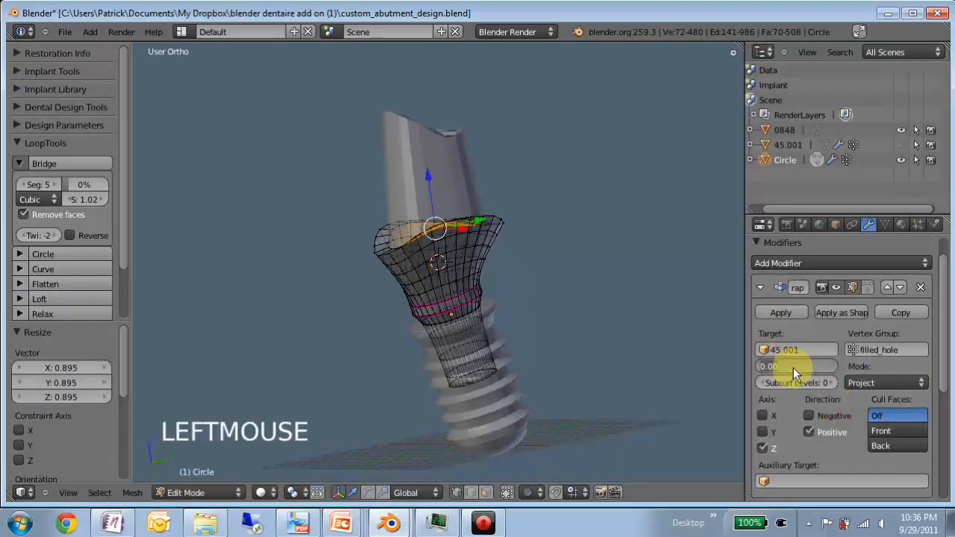
{"action": "key", "text": "BackSpace"}
{"action": "type", "text": "1.5"}
{"action": "key", "text": "Return"}
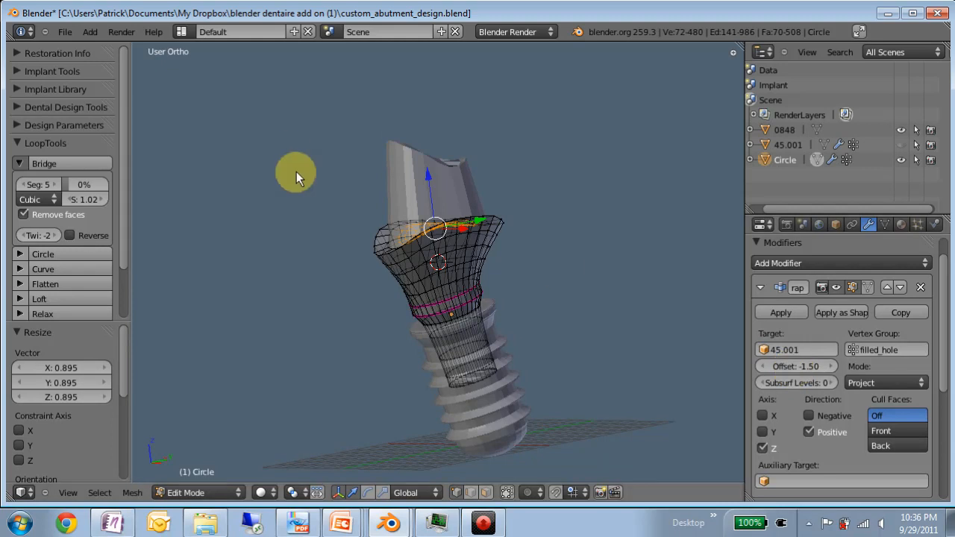
{"action": "middle_click_drag", "start_coordinate": [523, 297], "coordinate": [466, 278]}
{"action": "key", "text": "Tab"}
{"action": "mouse_move", "coordinate": [463, 214]}
{"action": "middle_mouse_down"}
{"action": "mouse_move", "coordinate": [459, 258]}
{"action": "mouse_move", "coordinate": [457, 218]}
{"action": "middle_mouse_up"}
{"action": "scroll", "coordinate": [457, 240], "scroll_direction": "up", "scroll_amount": 4}
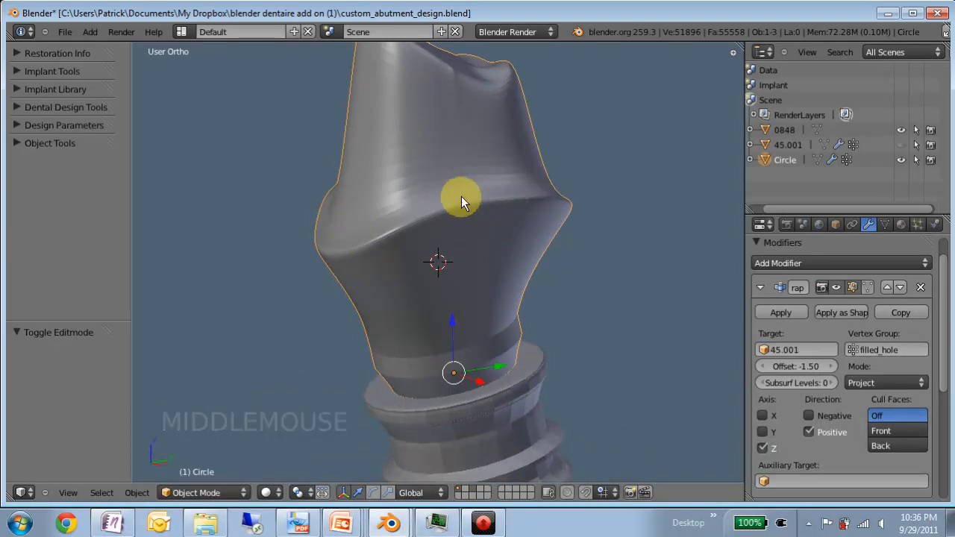
{"action": "scroll", "coordinate": [814, 431], "scroll_direction": "down", "scroll_amount": 7}
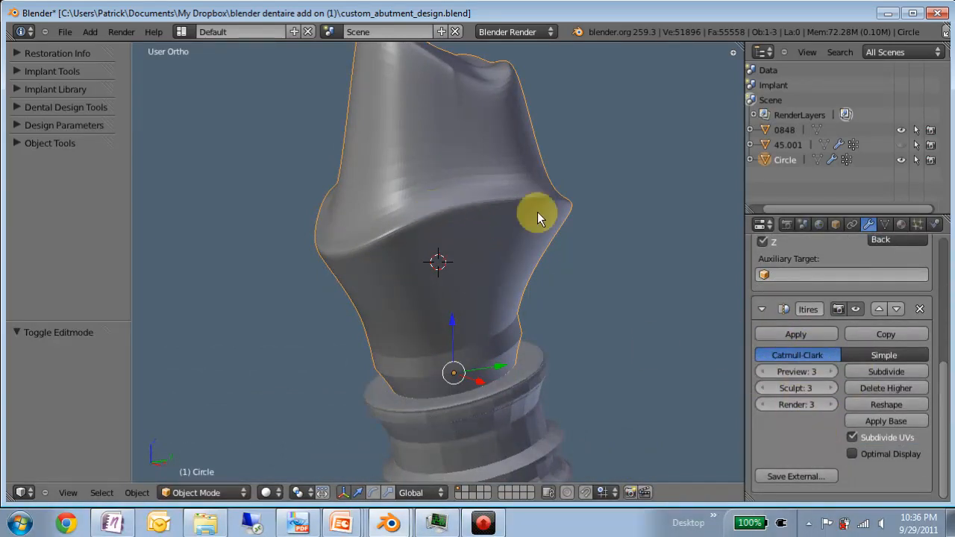
- Crease the outer edge loop along the abutment's margin to 1.0 and return to Object Mode
{"action": "key", "text": "Tab"}
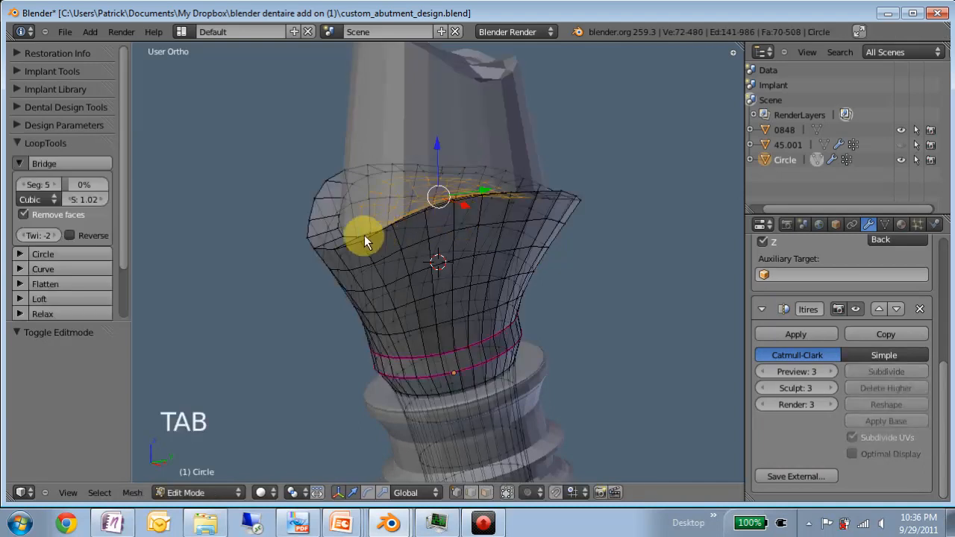
{"action": "right_click", "coordinate": [348, 246], "text": "alt"}
{"action": "key", "text": "space"}
{"action": "type", "text": "crease"}
{"action": "left_click", "coordinate": [440, 274]}
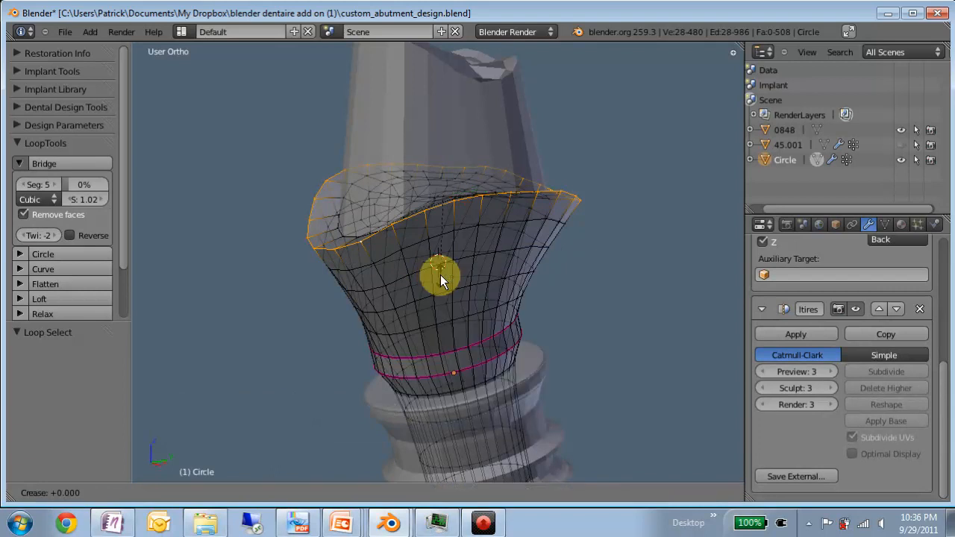
{"action": "left_click", "coordinate": [657, 439]}
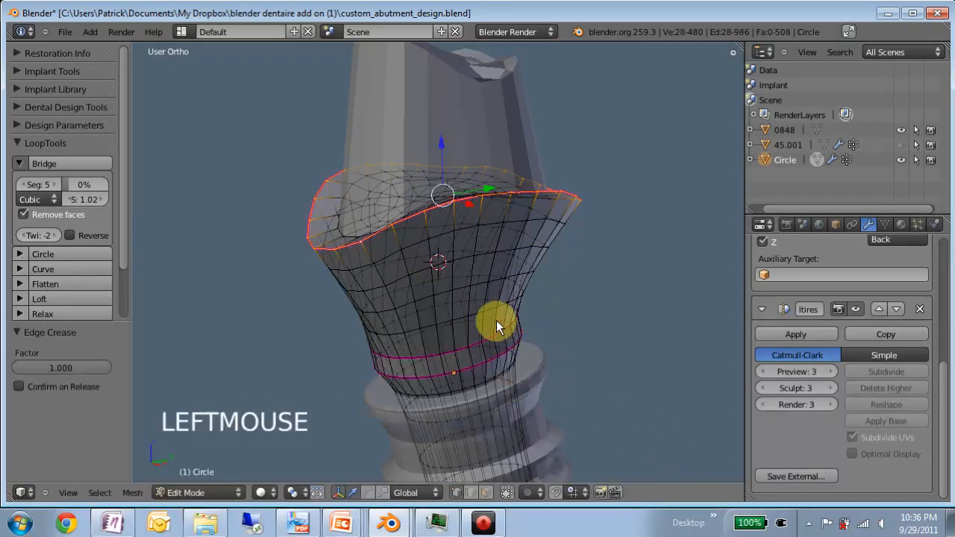
{"action": "key", "text": "Tab"}
- Examine the creased margin and the post's shape from several angles
{"action": "middle_click_drag", "start_coordinate": [496, 322], "coordinate": [427, 272]}
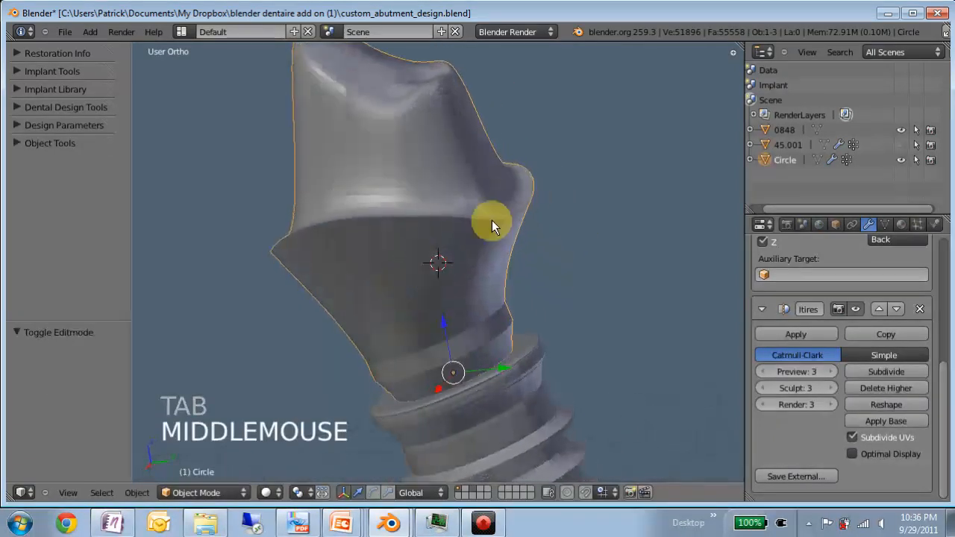
{"action": "middle_click_drag", "start_coordinate": [533, 186], "coordinate": [411, 230]}
{"action": "scroll", "coordinate": [405, 330], "scroll_direction": "down", "scroll_amount": 2}
{"action": "middle_click_drag", "start_coordinate": [405, 331], "coordinate": [395, 143]}
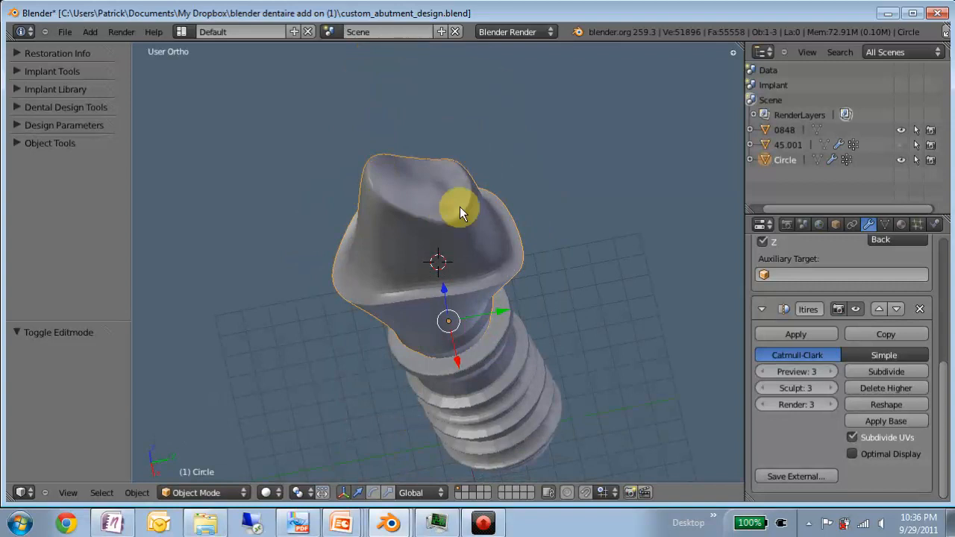
{"action": "middle_click_drag", "start_coordinate": [410, 228], "coordinate": [399, 109]}
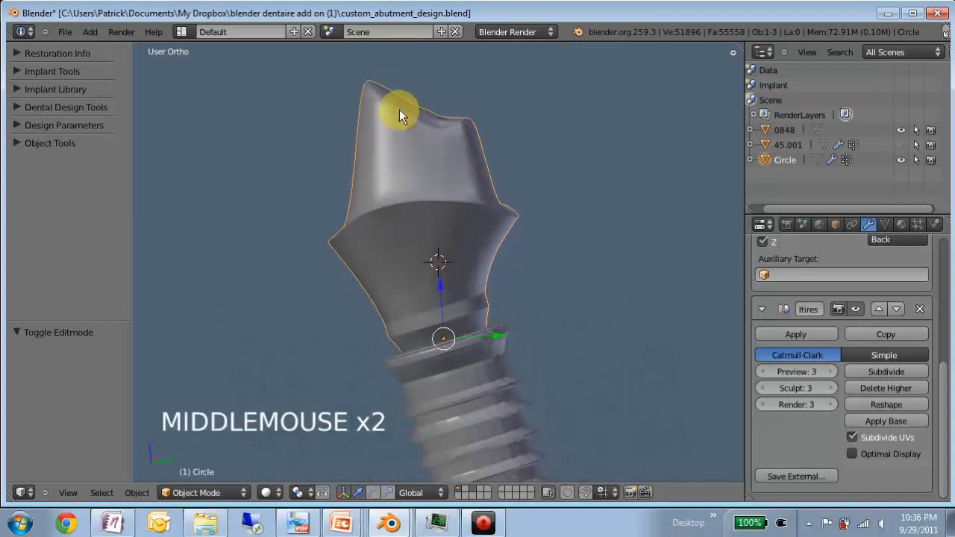
{"action": "scroll", "coordinate": [494, 226], "scroll_direction": "down", "scroll_amount": 3}
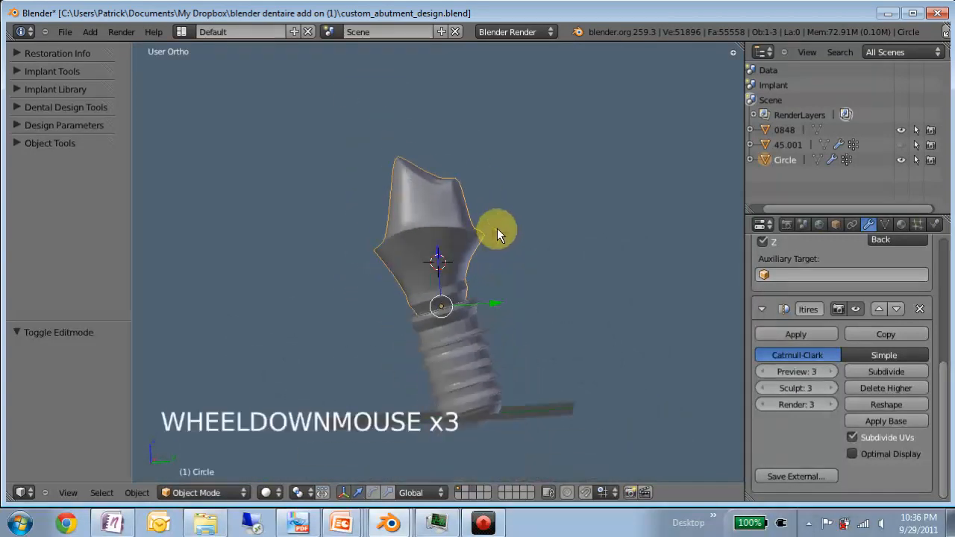
{"action": "scroll", "coordinate": [495, 226], "scroll_direction": "up", "scroll_amount": 3}
- Add a Smooth modifier to Circle and move it above the Multires modifier
{"action": "scroll", "coordinate": [865, 351], "scroll_direction": "up", "scroll_amount": 7}
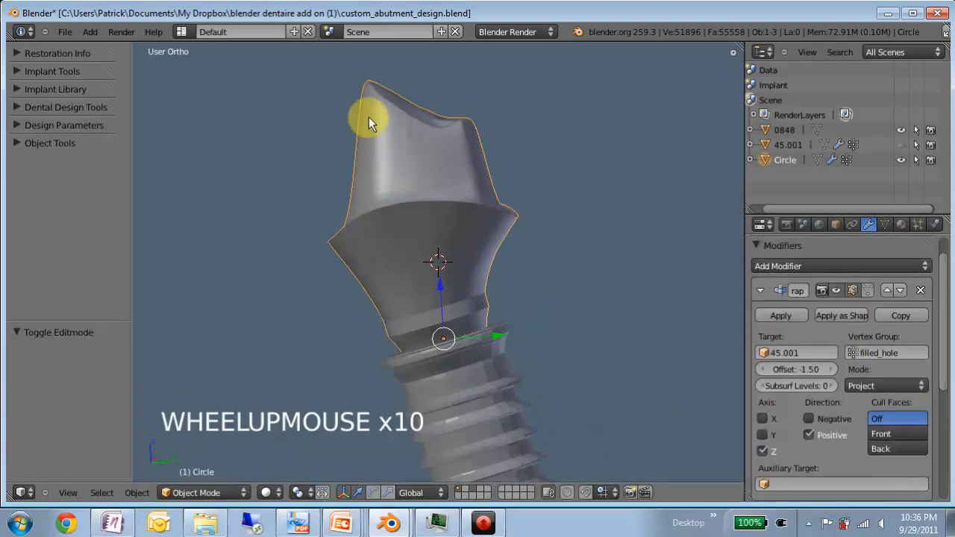
{"action": "scroll", "coordinate": [821, 293], "scroll_direction": "up", "scroll_amount": 2}
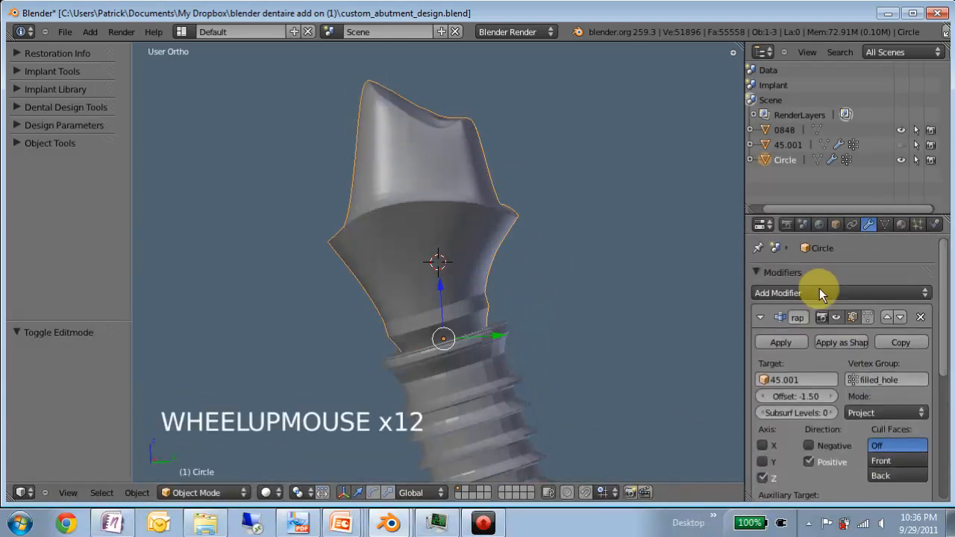
{"action": "left_click", "coordinate": [811, 292]}
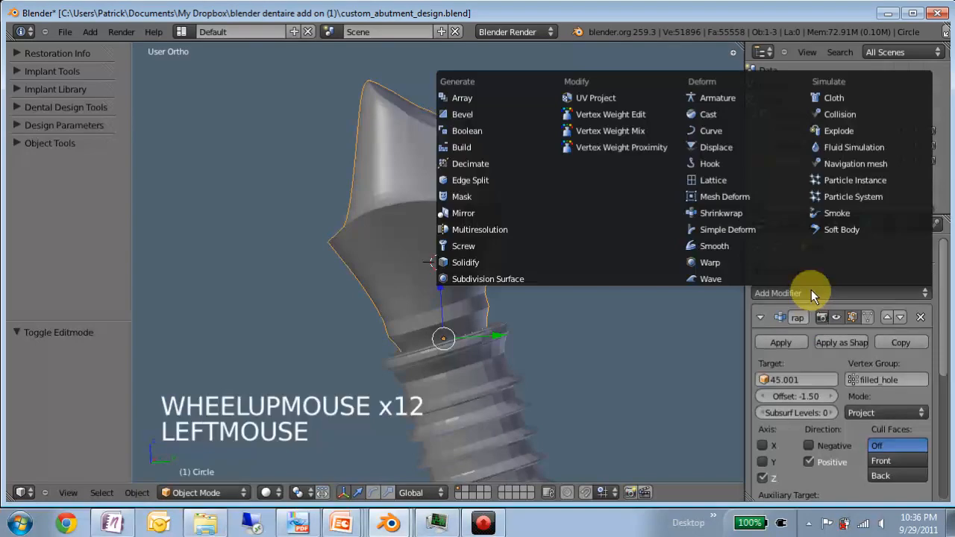
{"action": "left_click", "coordinate": [712, 245]}
{"action": "scroll", "coordinate": [860, 366], "scroll_direction": "down", "scroll_amount": 14}
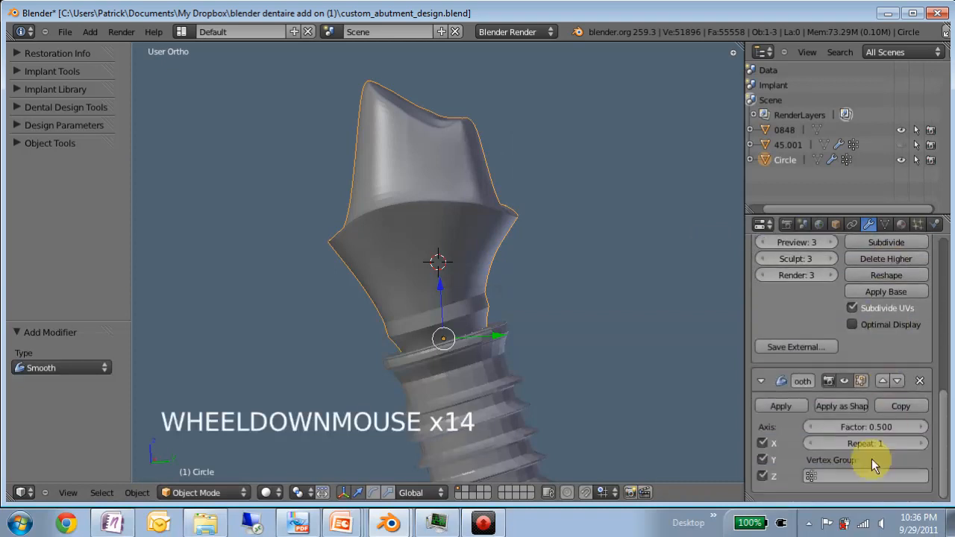
{"action": "left_click", "coordinate": [882, 380]}
{"action": "scroll", "coordinate": [881, 390], "scroll_direction": "up", "scroll_amount": 3}
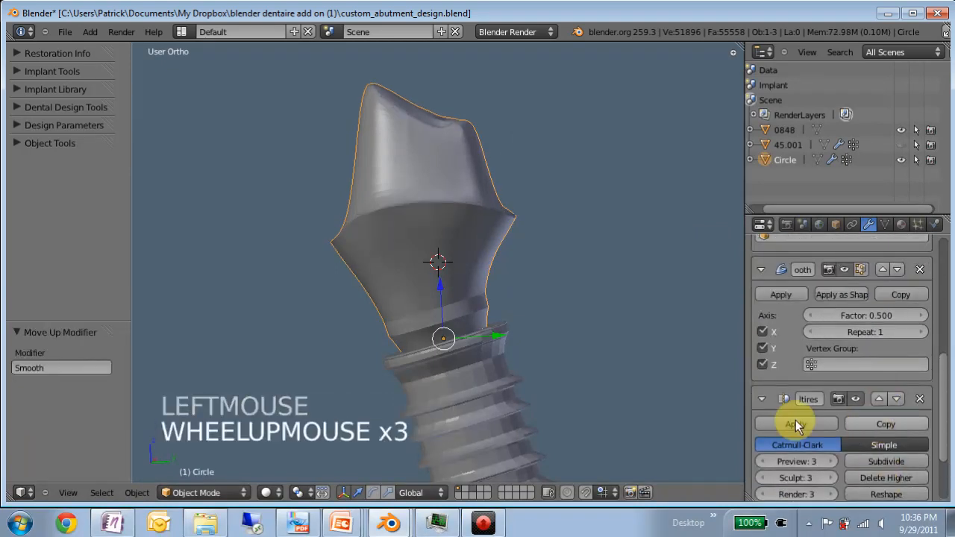
- Limit the Smooth modifier to the filled_hole vertex group and set its repeat to 4
{"action": "left_click", "coordinate": [866, 361]}
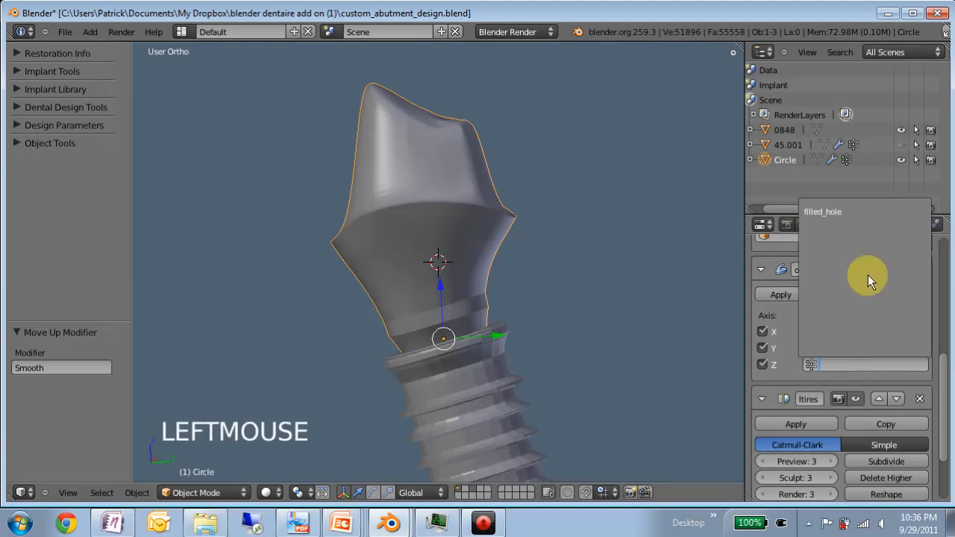
{"action": "left_click", "coordinate": [835, 211]}
{"action": "middle_click_drag", "start_coordinate": [421, 230], "coordinate": [433, 215]}
{"action": "left_click", "coordinate": [910, 332]}
{"action": "left_click", "coordinate": [911, 332]}
{"action": "left_click", "coordinate": [910, 332]}
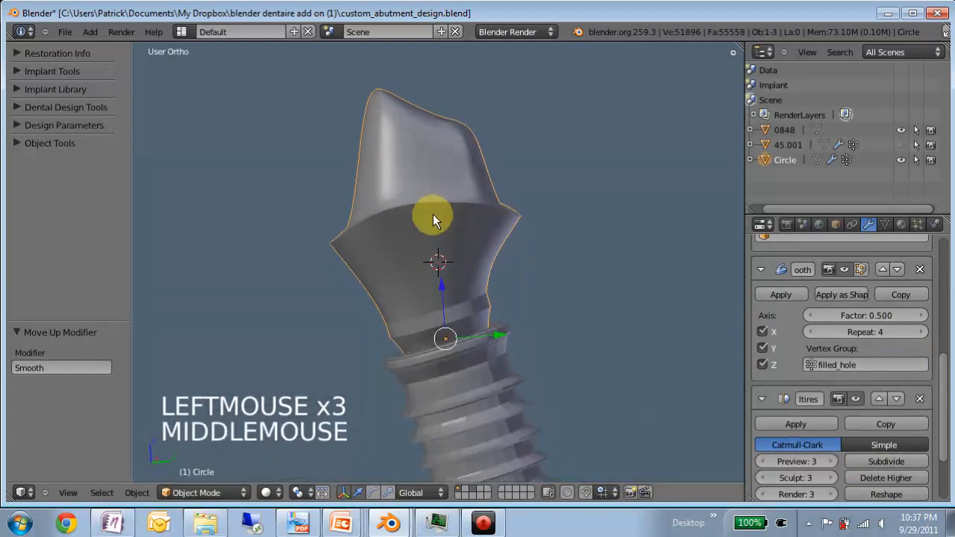
- Fine-tune the Shrinkwrap offset to -1.47
{"action": "scroll", "coordinate": [899, 362], "scroll_direction": "up", "scroll_amount": 5}
{"action": "left_click", "coordinate": [766, 268]}
{"action": "left_click", "coordinate": [766, 268]}
{"action": "left_click", "coordinate": [766, 268]}
{"action": "left_click", "coordinate": [826, 269]}
{"action": "left_click", "coordinate": [826, 270]}
{"action": "left_click", "coordinate": [826, 269]}
{"action": "left_click", "coordinate": [826, 269]}
{"action": "left_click", "coordinate": [826, 270]}
{"action": "left_click", "coordinate": [826, 270]}
{"action": "left_click", "coordinate": [826, 269]}
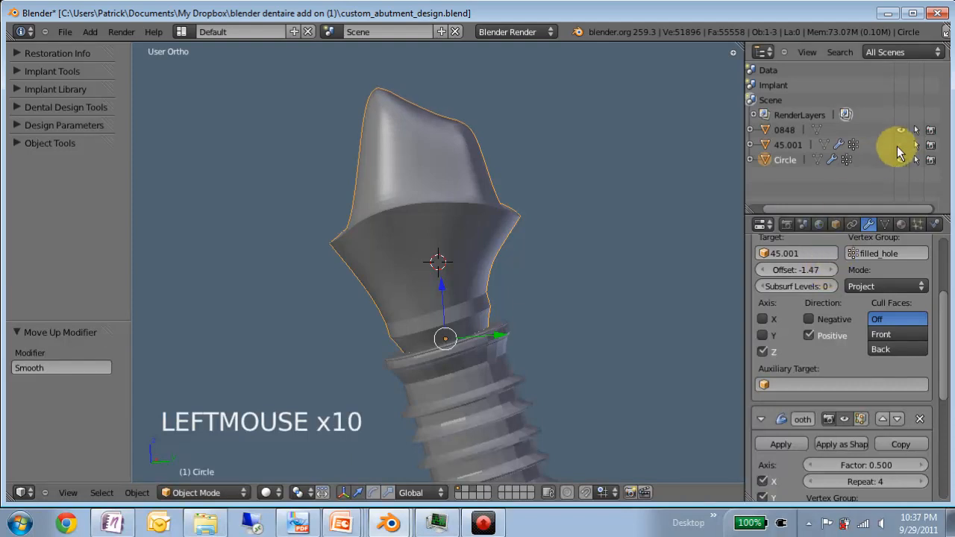
- Show the crown 45.001 again and examine its fit on the abutment and implant from several angles
{"action": "left_click", "coordinate": [900, 130]}
{"action": "middle_click_drag", "start_coordinate": [497, 252], "coordinate": [438, 407]}
{"action": "scroll", "coordinate": [373, 302], "scroll_direction": "down", "scroll_amount": 3}
{"action": "scroll", "coordinate": [455, 285], "scroll_direction": "up", "scroll_amount": 3}
{"action": "middle_click_drag", "start_coordinate": [455, 285], "coordinate": [756, 256]}
{"action": "middle_click_drag", "start_coordinate": [406, 284], "coordinate": [437, 213]}
{"action": "scroll", "coordinate": [441, 258], "scroll_direction": "down", "scroll_amount": 3}
{"action": "middle_click_drag", "start_coordinate": [441, 256], "coordinate": [386, 163]}
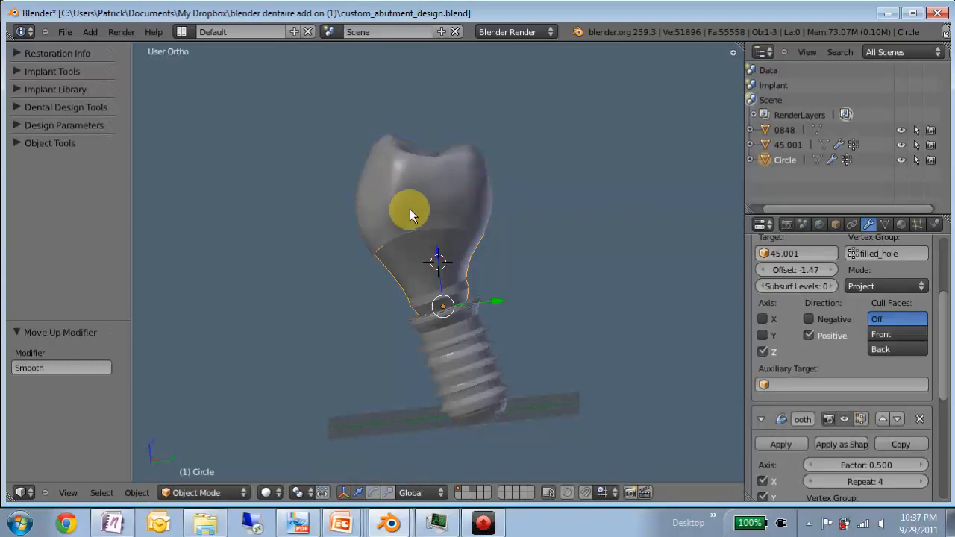